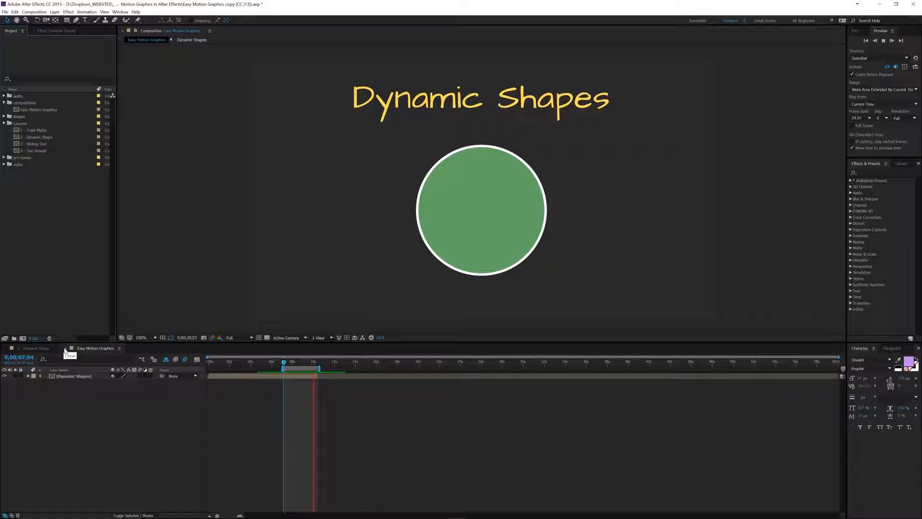
# - Switch to the Dynamic Shape composition
pyautogui.click(35, 349)
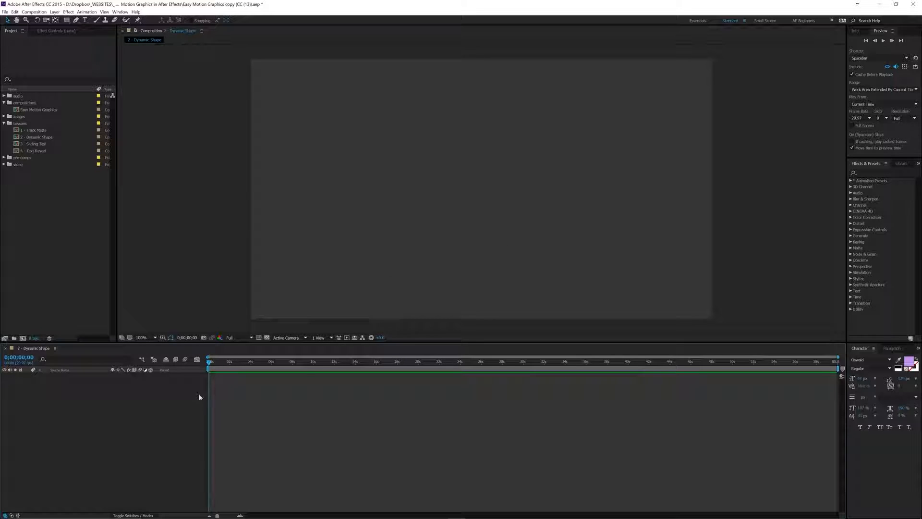
pyautogui.hotkey('ctrl', 't')
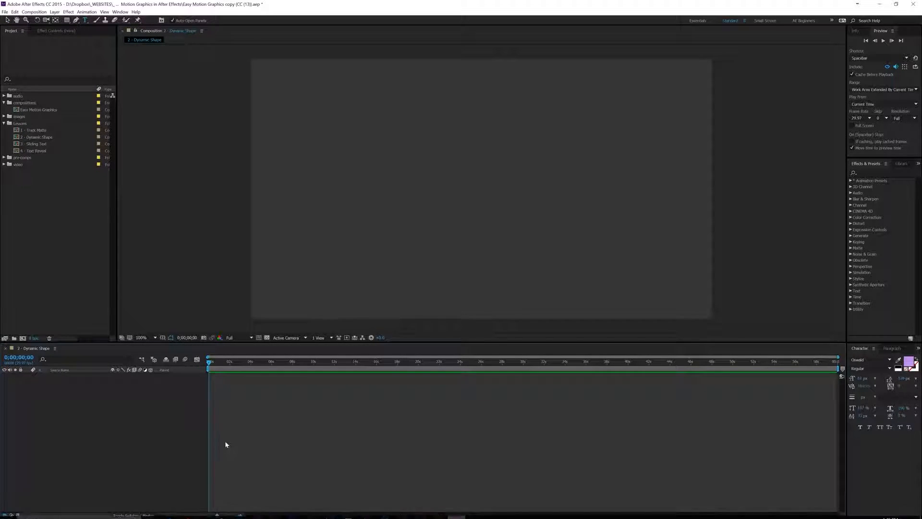
pyautogui.hotkey('alt', 'b')
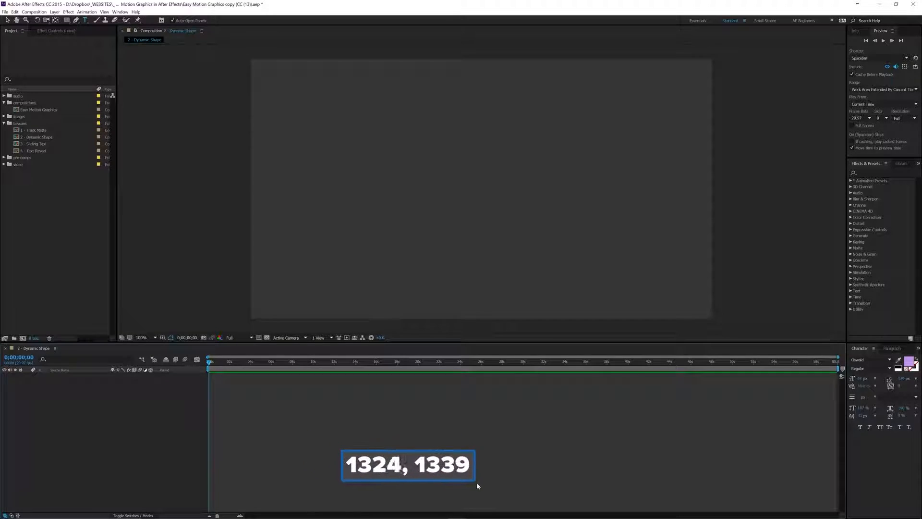
pyautogui.hotkey('ctrl', 't')
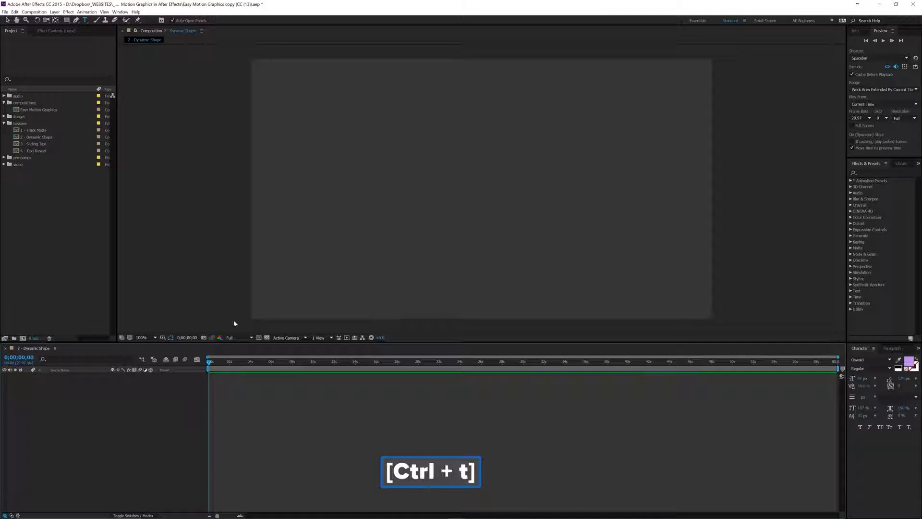
pyautogui.click(363, 158)
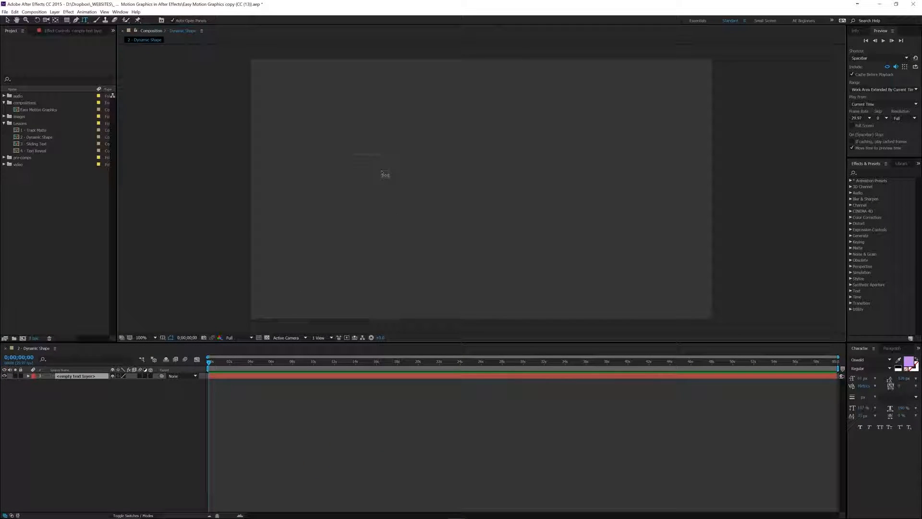
pyautogui.hotkey('ctrl', 'z')
# - Add a horizontal text layer reading "Dynamic Shape" and place it near the upper centre of the frame
pyautogui.moveTo(87, 21); pyautogui.dragTo(102, 21)
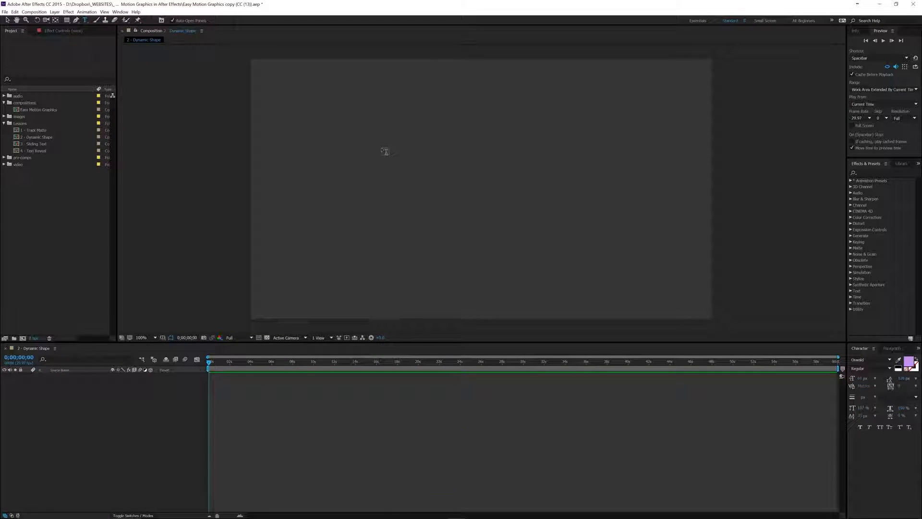
pyautogui.click(444, 226)
pyautogui.write('Dyan')
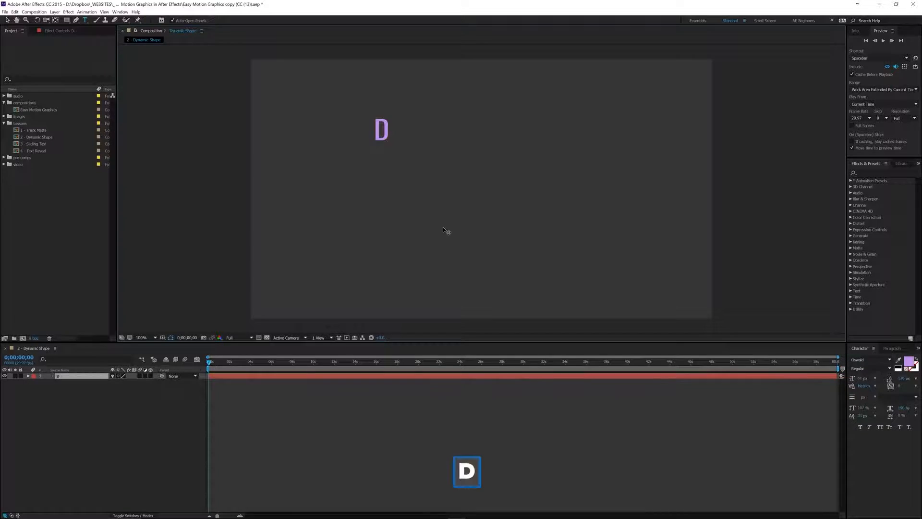
pyautogui.press('BackSpace')
pyautogui.press('BackSpace')
pyautogui.write('namic Shape')
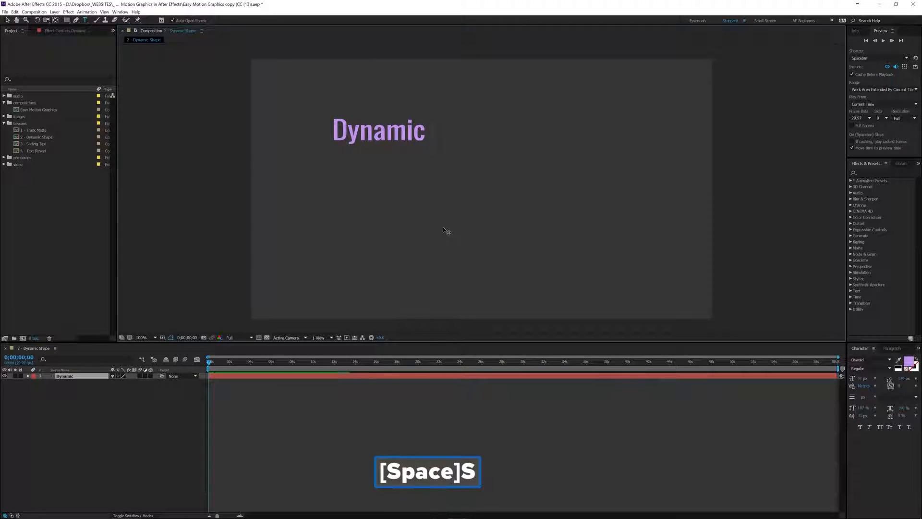
pyautogui.hotkey('ctrl', 'Return')
pyautogui.press('v')
pyautogui.moveTo(413, 131); pyautogui.dragTo(510, 107)
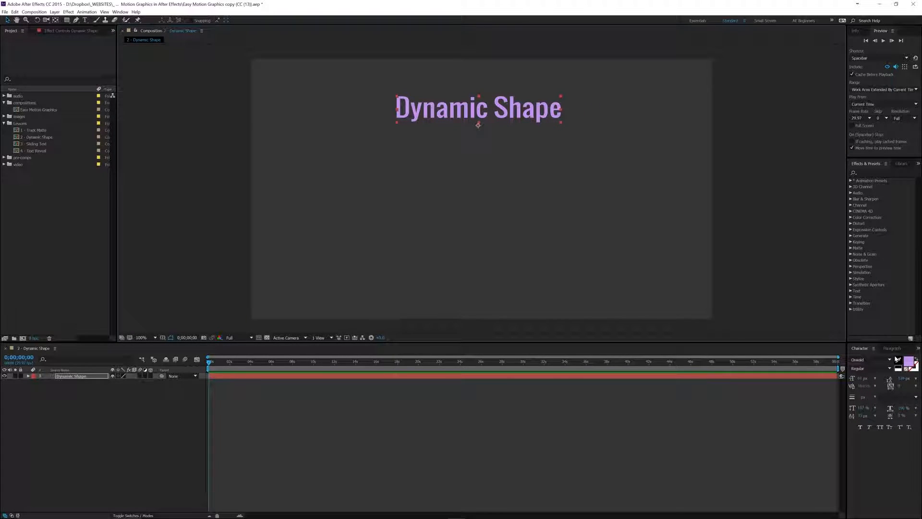
# - Change the title text's fill colour to white (FFFFFF)
pyautogui.click(909, 361)
pyautogui.click(542, 306)
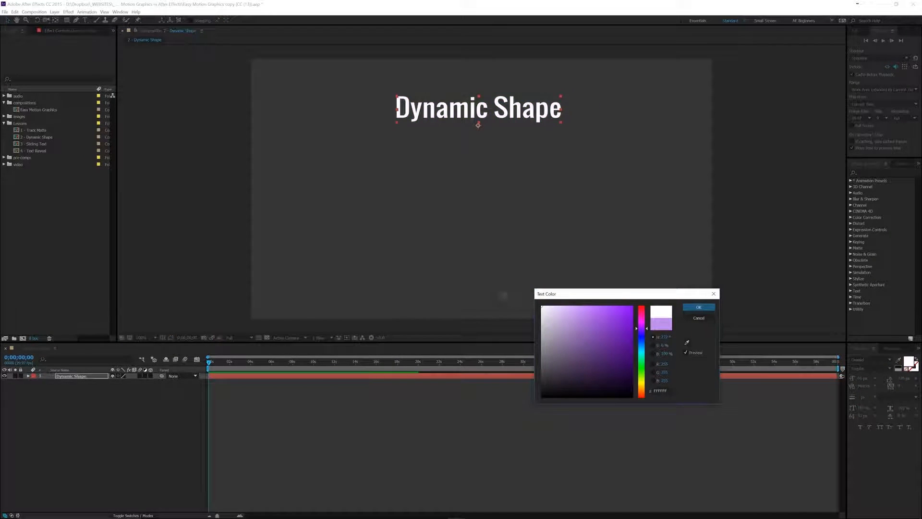
pyautogui.click(699, 307)
# - Centre the title horizontally in the composition and deselect it
pyautogui.click(918, 348)
pyautogui.click(899, 373)
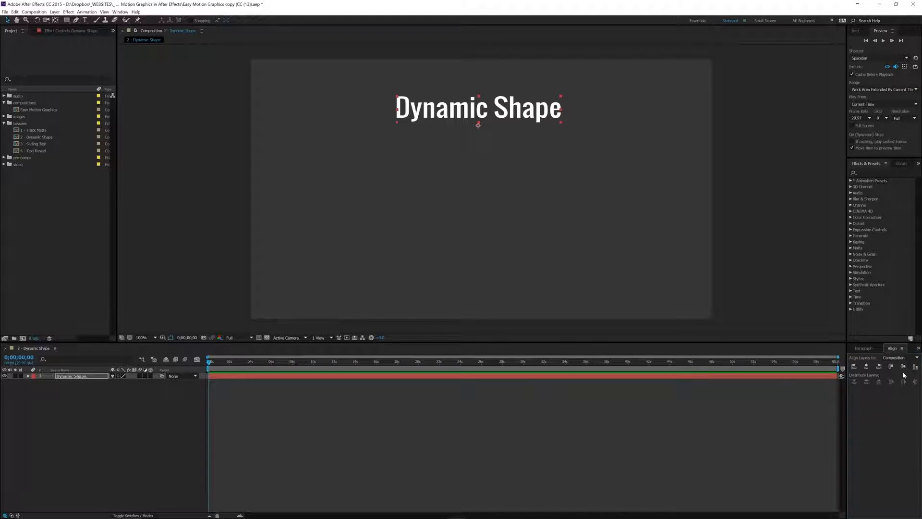
pyautogui.moveTo(478, 122); pyautogui.dragTo(480, 122)
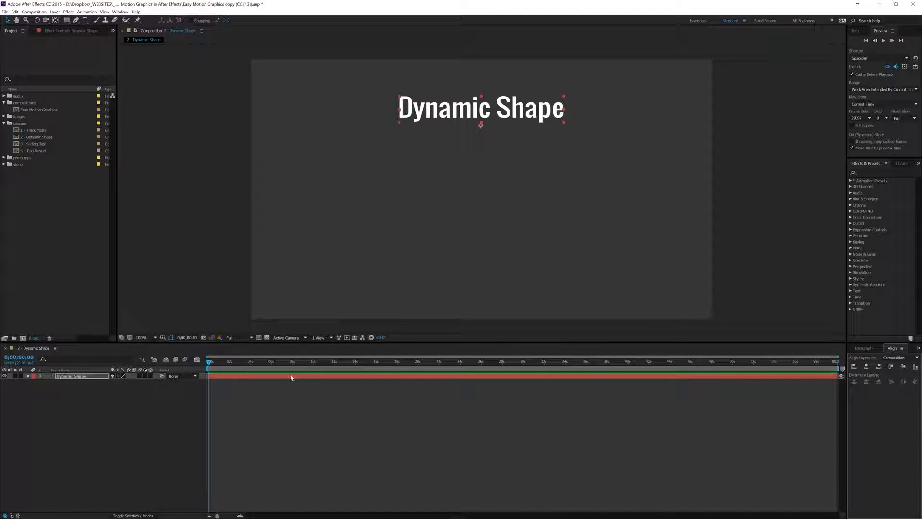
pyautogui.click(183, 448)
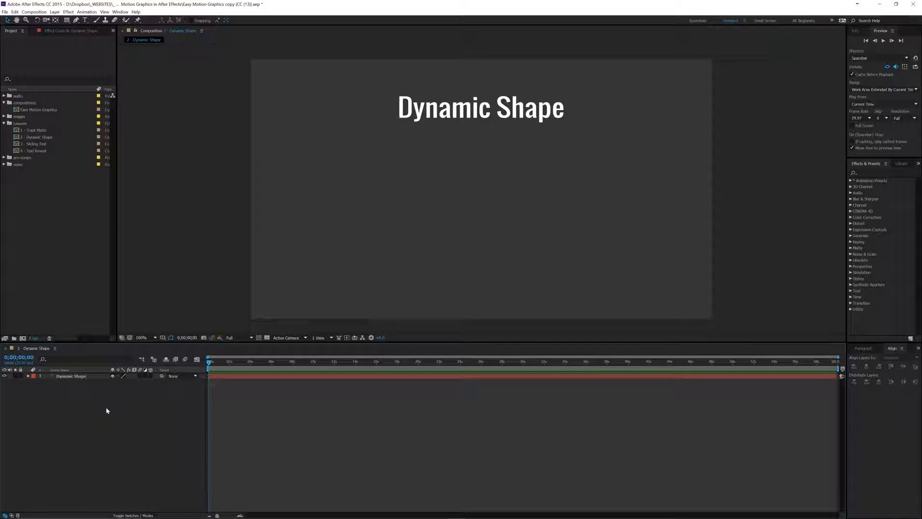
# - Activate the Ellipse tool and switch the shape fill from radial gradient to solid colour
pyautogui.click(68, 21)
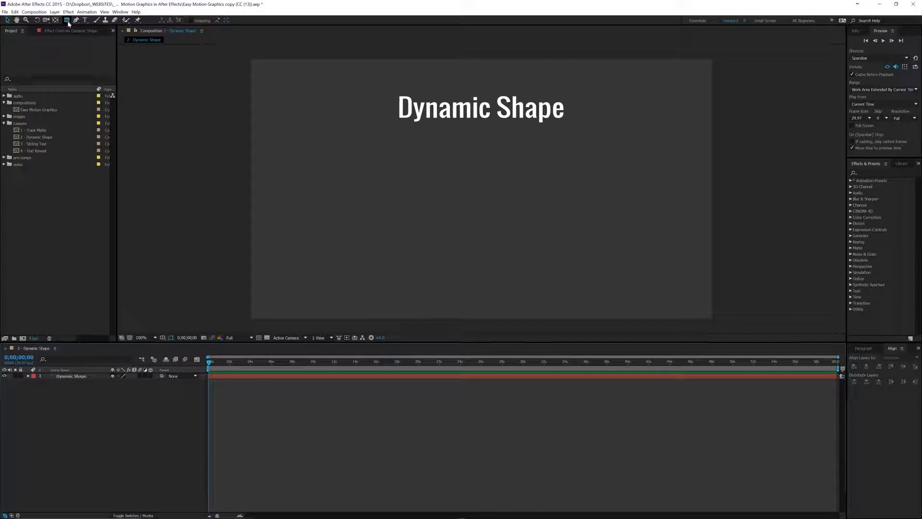
pyautogui.click(97, 36)
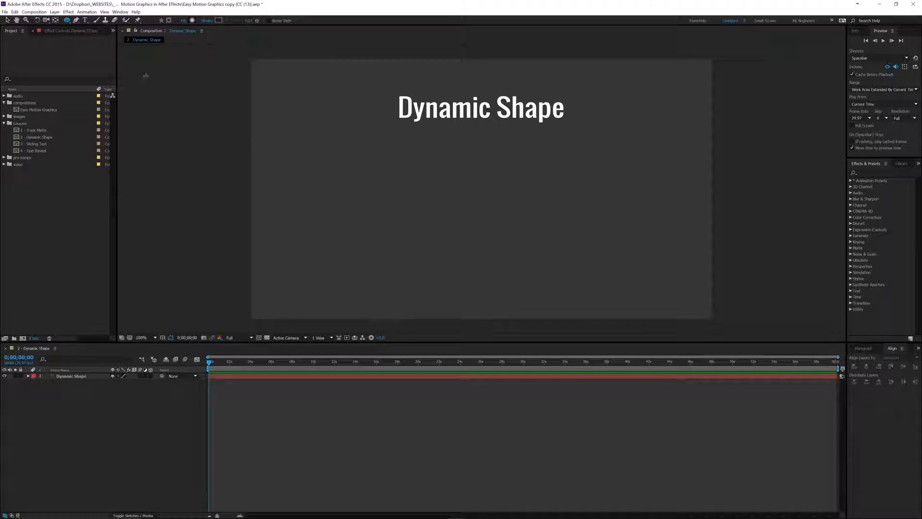
pyautogui.click(193, 20)
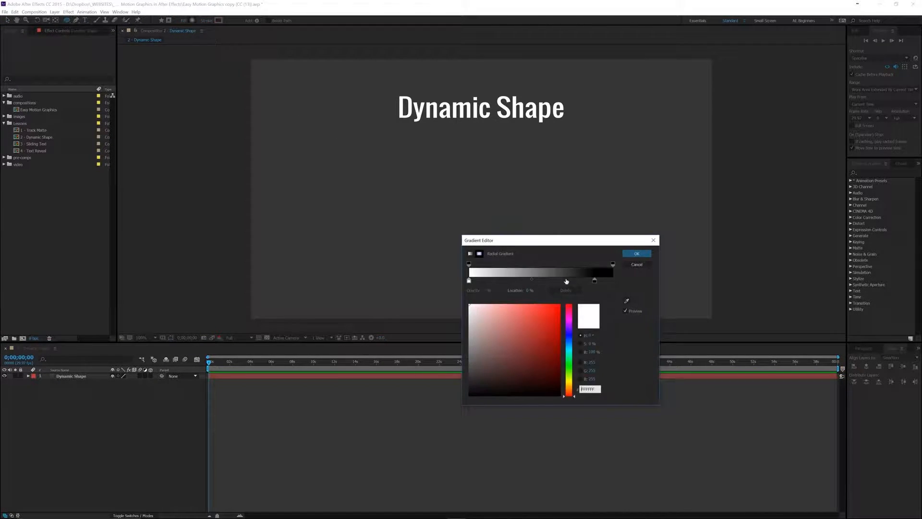
pyautogui.click(633, 265)
pyautogui.click(183, 20)
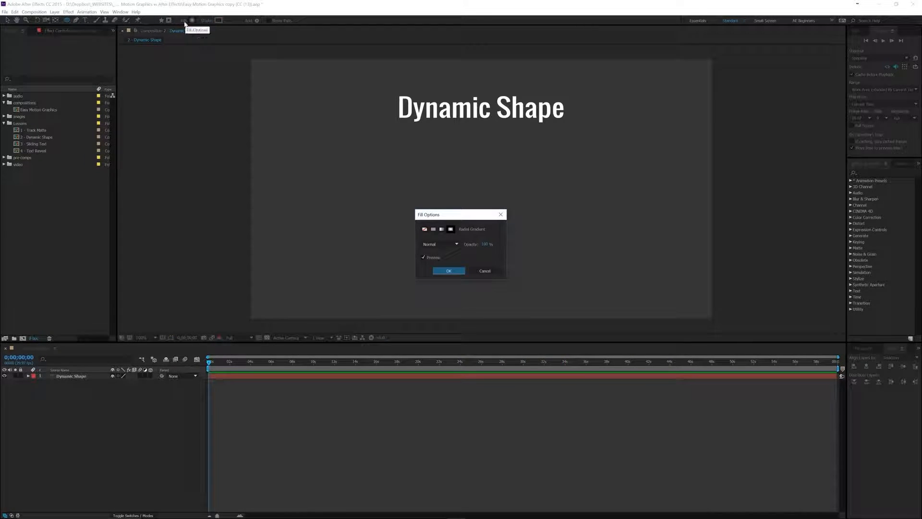
pyautogui.click(433, 229)
pyautogui.click(448, 270)
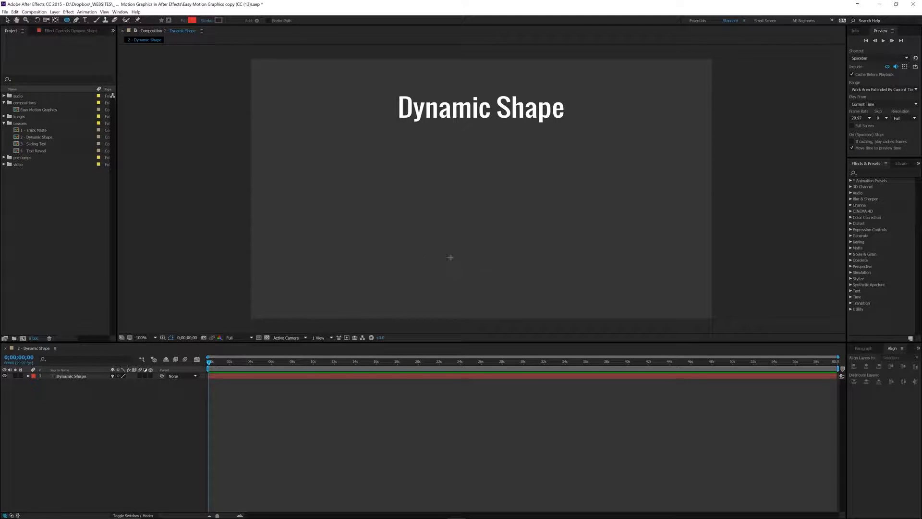
# - Set the shape fill colour to a medium green
pyautogui.click(192, 20)
pyautogui.moveTo(641, 358); pyautogui.dragTo(641, 373)
pyautogui.moveTo(601, 322)
pyautogui.mouseDown()
pyautogui.moveTo(592, 338)
pyautogui.moveTo(604, 337)
pyautogui.mouseUp()
pyautogui.click(642, 372)
pyautogui.moveTo(643, 372); pyautogui.dragTo(642, 369)
pyautogui.moveTo(611, 336)
pyautogui.mouseDown()
pyautogui.moveTo(610, 320)
pyautogui.moveTo(614, 334)
pyautogui.mouseUp()
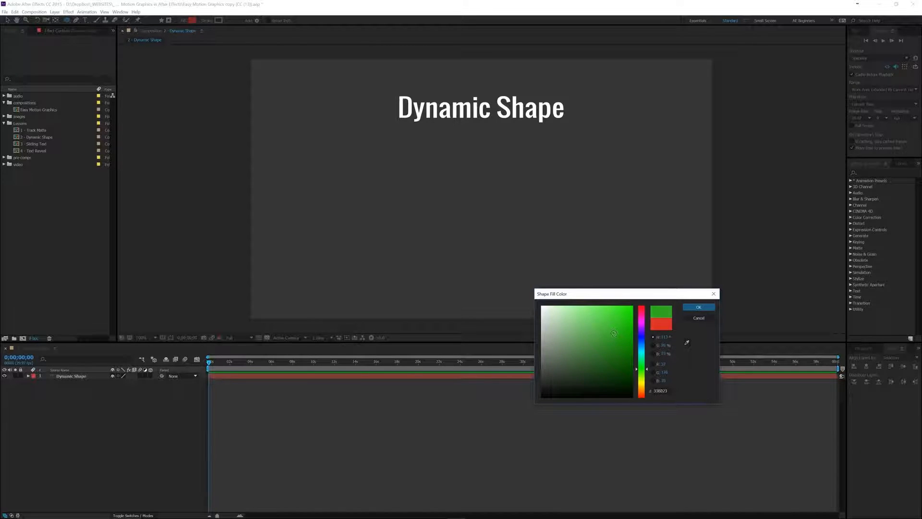
pyautogui.click(699, 307)
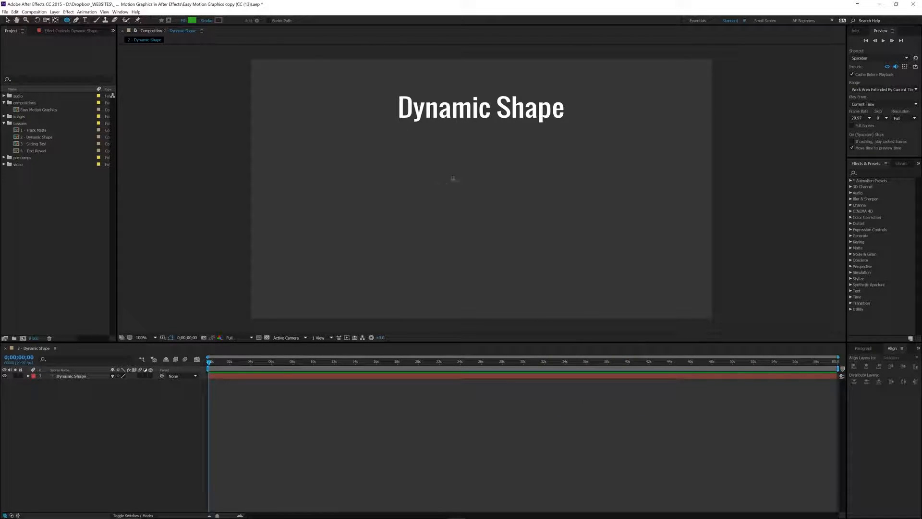
# - Draw a green circle below the title and centre it horizontally in the composition
pyautogui.moveTo(393, 155); pyautogui.dragTo(494, 227)
pyautogui.press('v')
pyautogui.click(867, 366)
# - Rename the new shape layer to "circle"
pyautogui.click(60, 424)
pyautogui.click(72, 376)
pyautogui.press('Return')
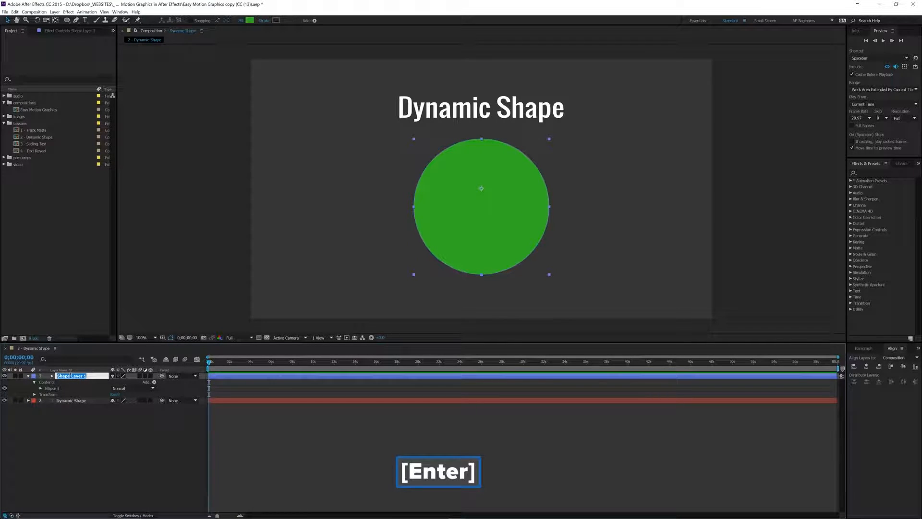
pyautogui.write('circle')
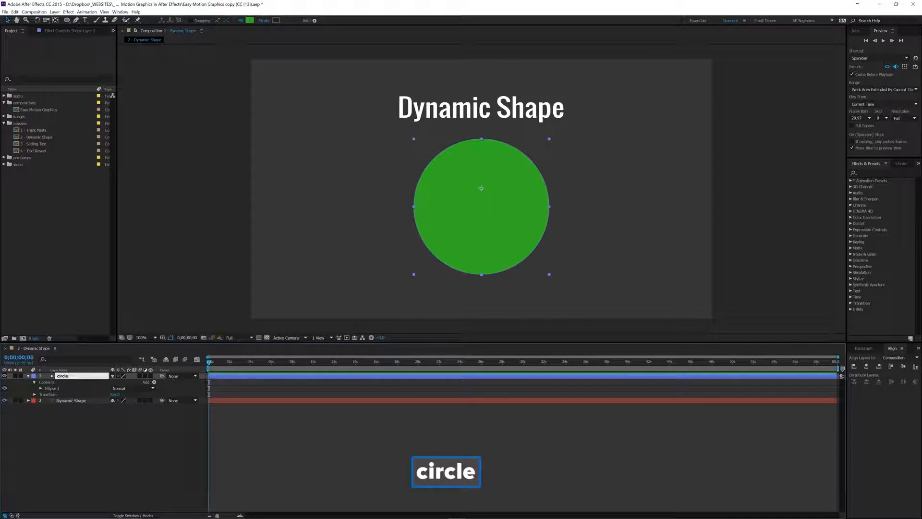
pyautogui.press('Return')
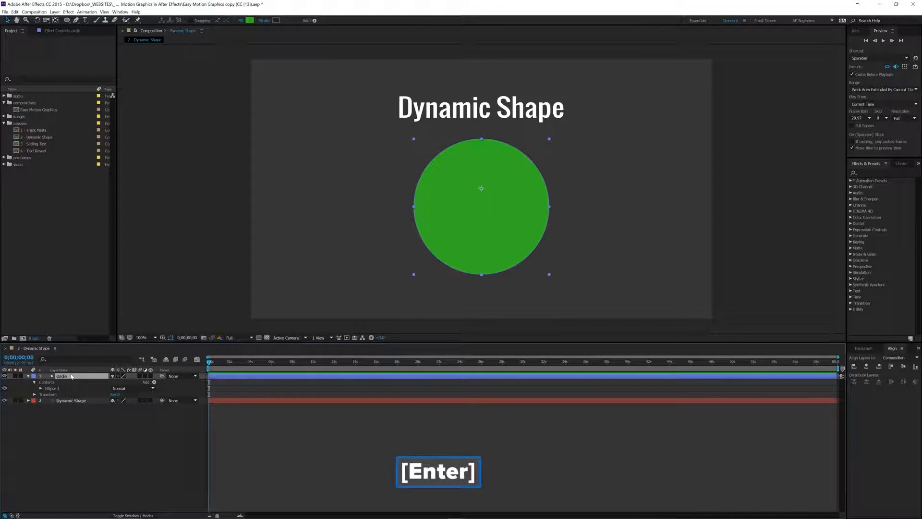
# - Make the circle's stroke visible in white with a stroke width of 10, and collapse the layer's properties
pyautogui.click(40, 388)
pyautogui.click(47, 401)
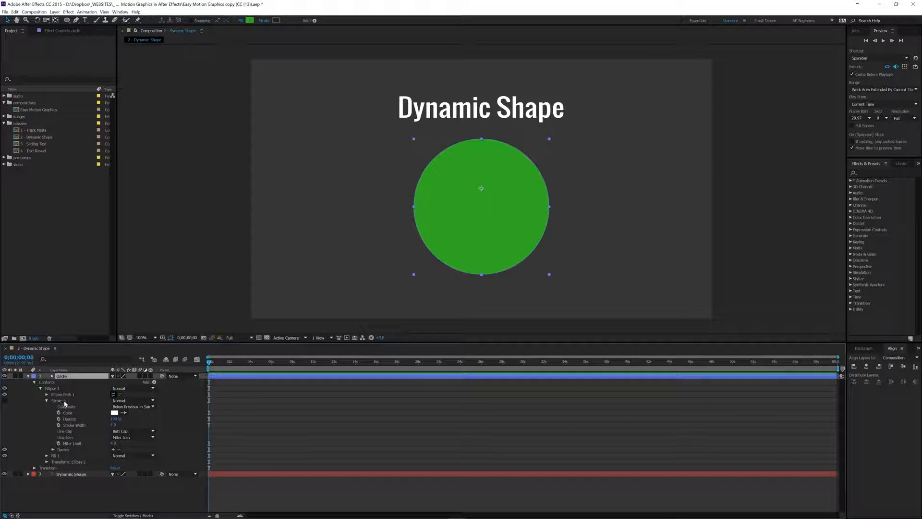
pyautogui.click(115, 412)
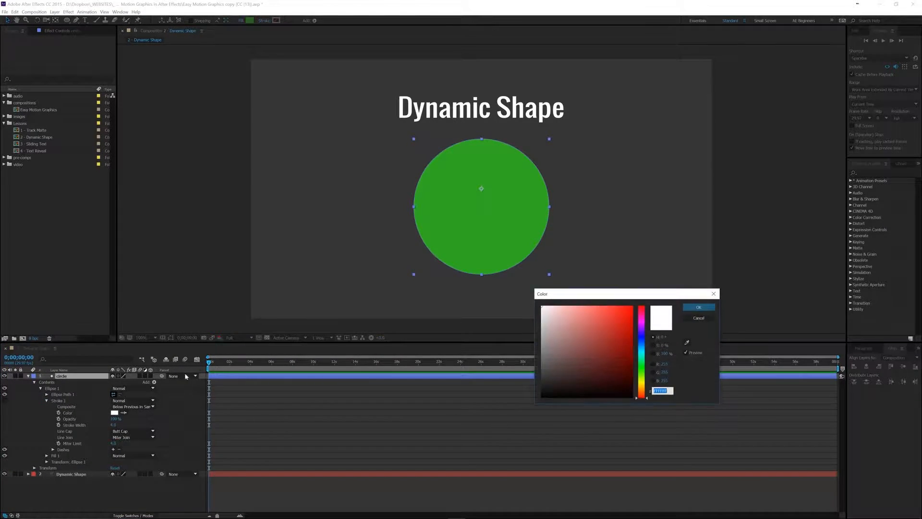
pyautogui.click(690, 307)
pyautogui.click(115, 425)
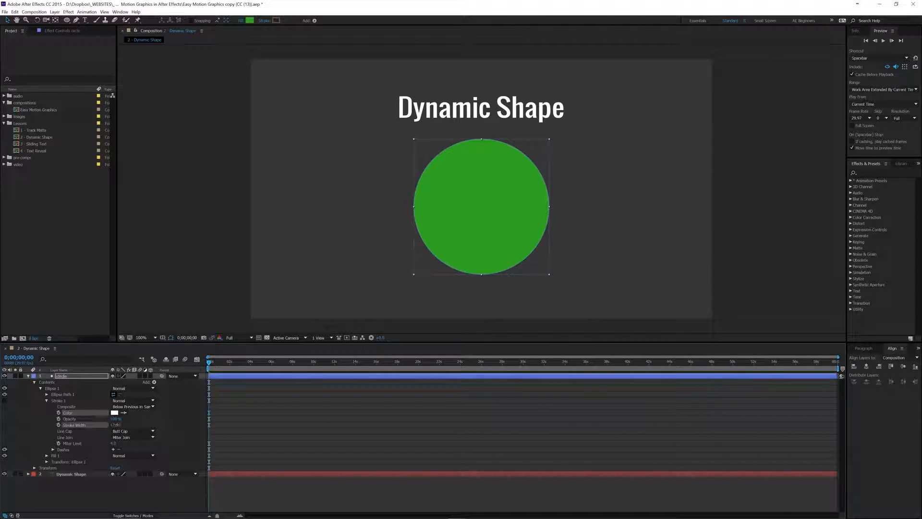
pyautogui.click(114, 425)
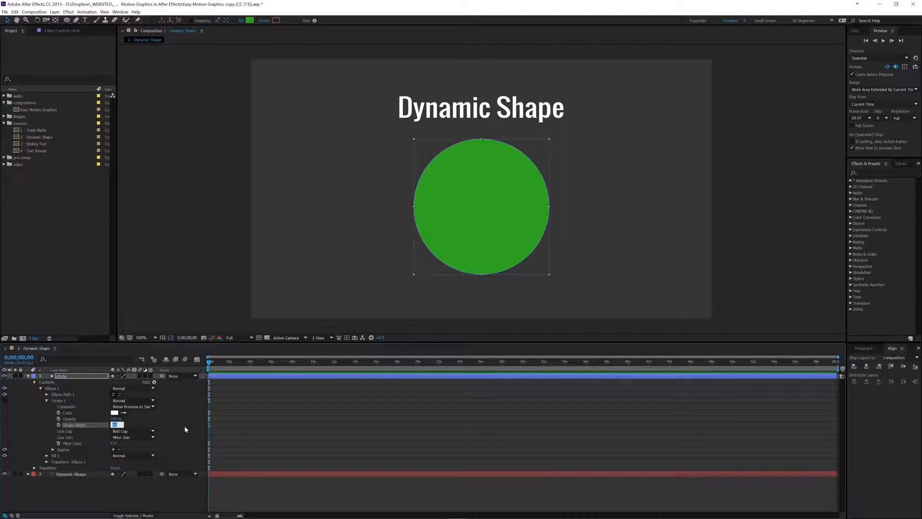
pyautogui.write('10')
pyautogui.press('Return')
pyautogui.click(6, 401)
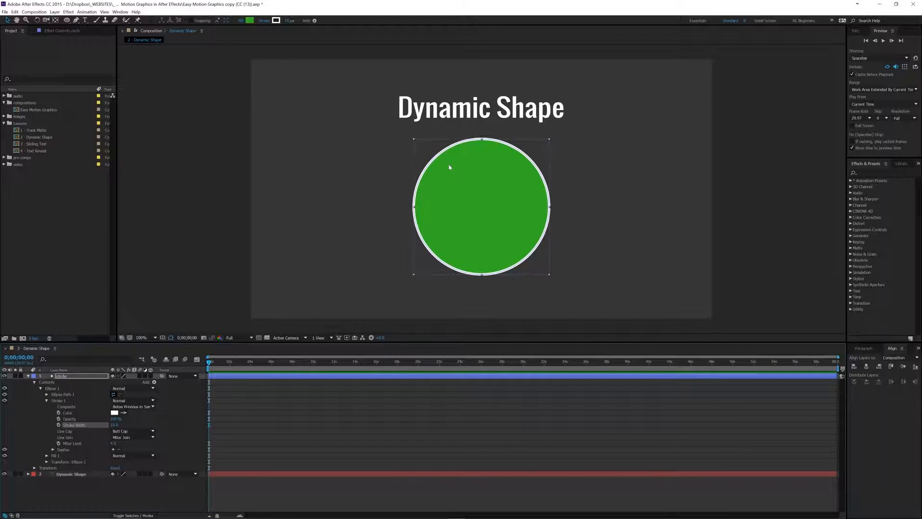
pyautogui.click(220, 299)
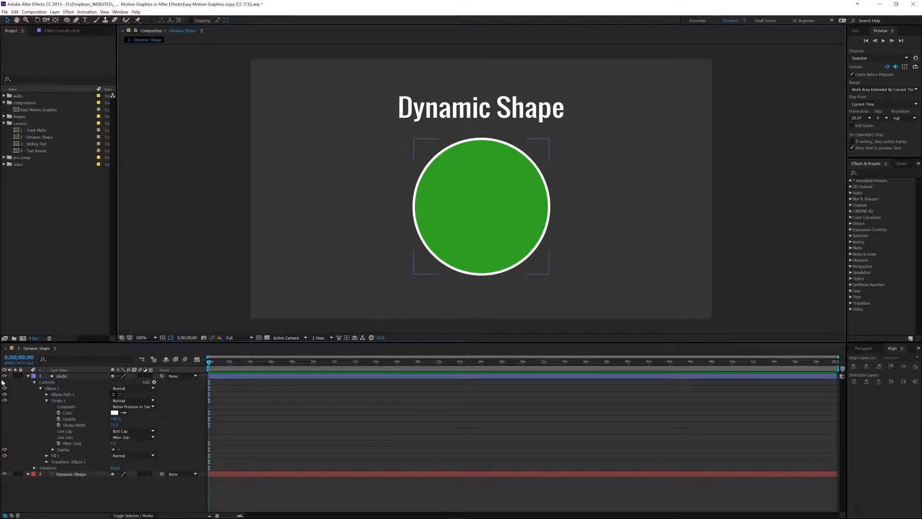
pyautogui.click(28, 376)
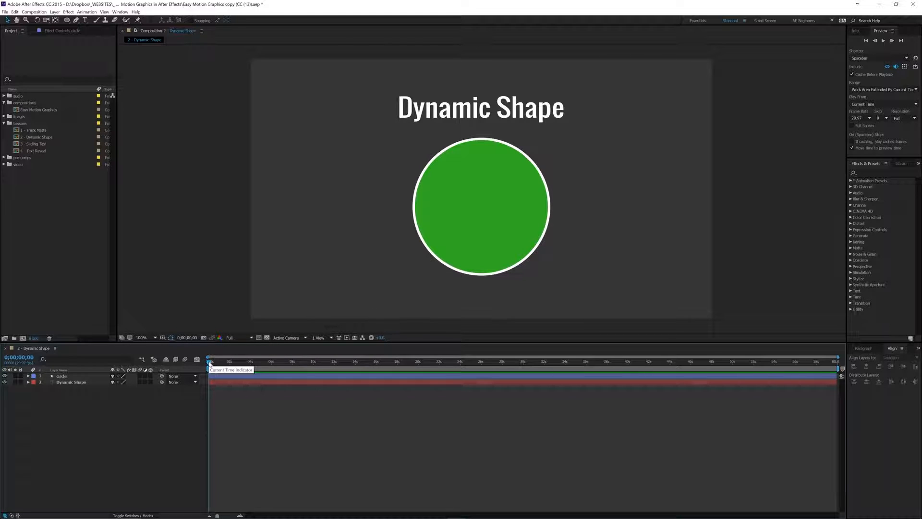
# - Set a Scale keyframe of 0% on the circle layer at 0;00;00;13
pyautogui.moveTo(210, 364); pyautogui.dragTo(214, 365)
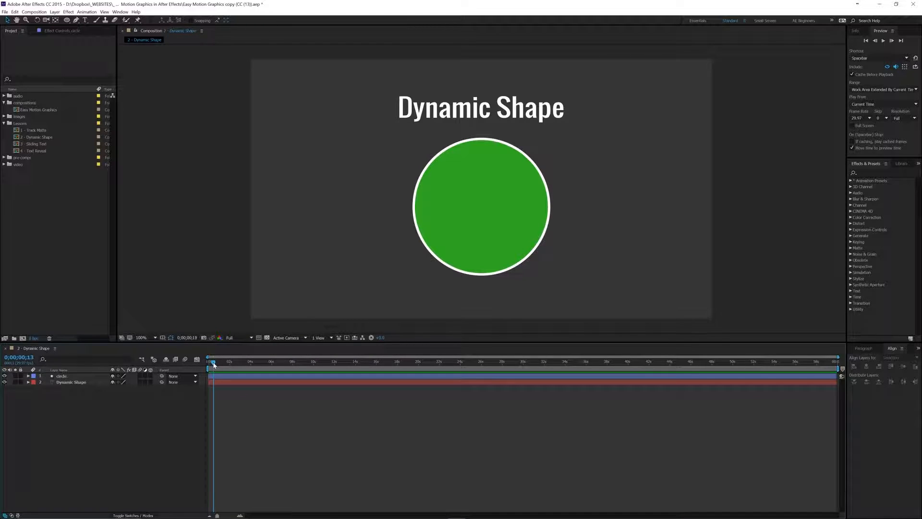
pyautogui.click(71, 376)
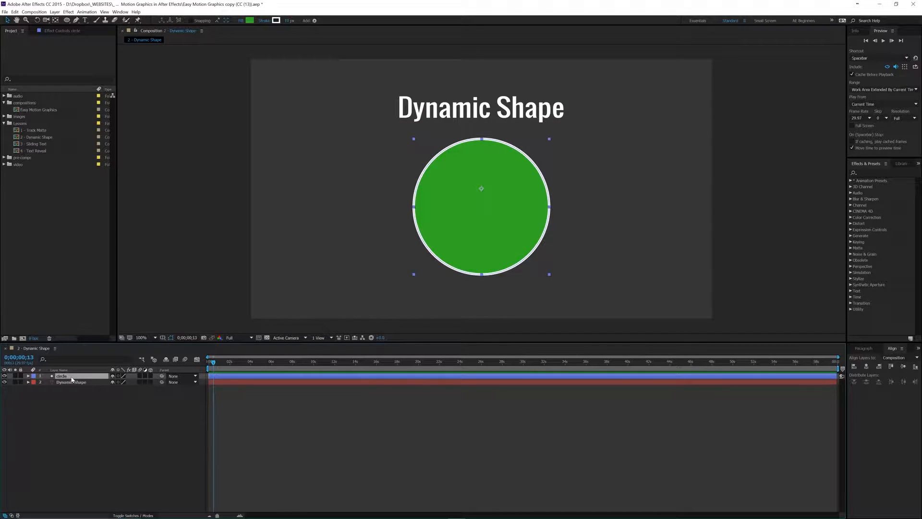
pyautogui.press('u')
pyautogui.press('s')
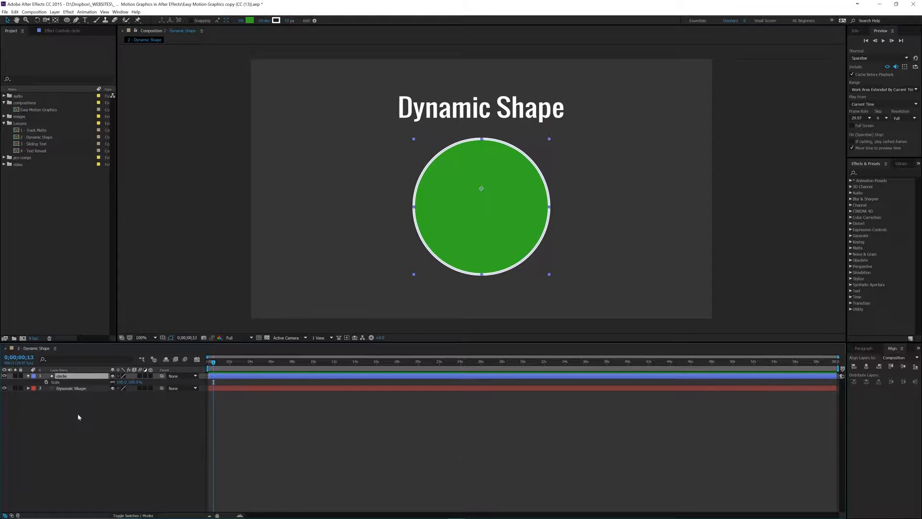
pyautogui.moveTo(123, 382); pyautogui.dragTo(79, 384)
pyautogui.click(123, 382)
pyautogui.write('0')
pyautogui.press('Return')
pyautogui.click(46, 382)
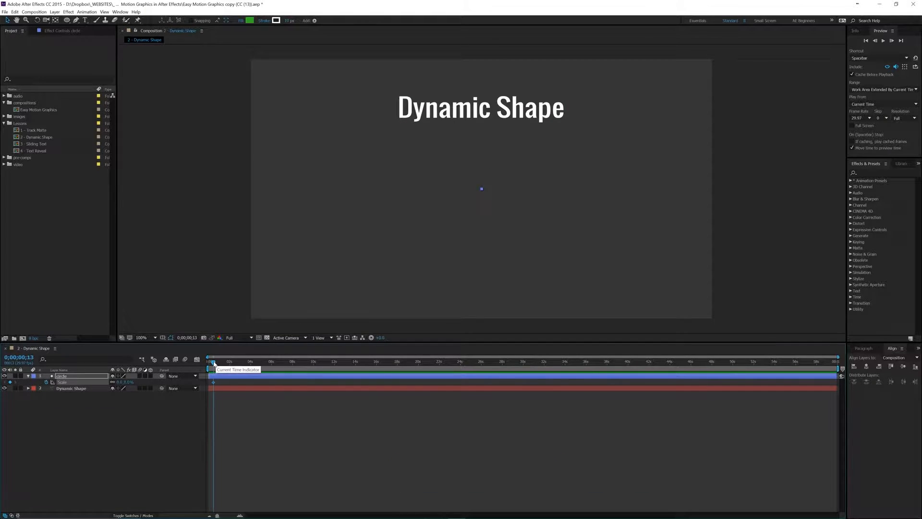
# - Set a Scale keyframe of 110% on the circle layer at 0;00;00;26
pyautogui.click(217, 363)
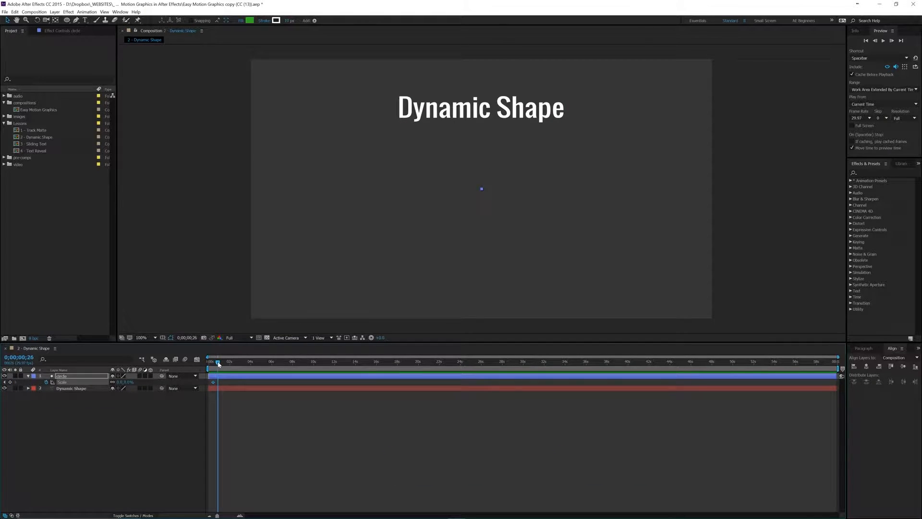
pyautogui.click(121, 383)
pyautogui.write('30')
pyautogui.press('Return')
pyautogui.moveTo(133, 382); pyautogui.dragTo(158, 383)
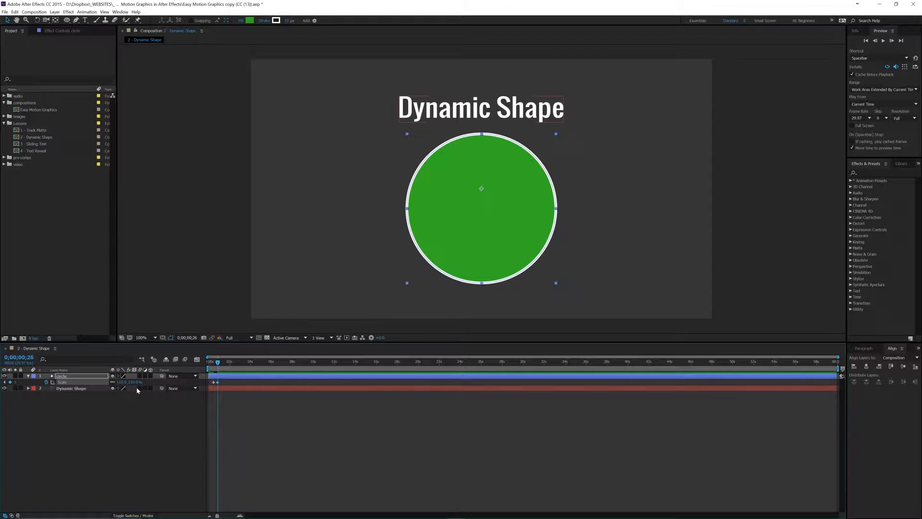
# - Set a Scale keyframe of 100% on the circle layer at 0;00;00;28
pyautogui.press('ctrl')
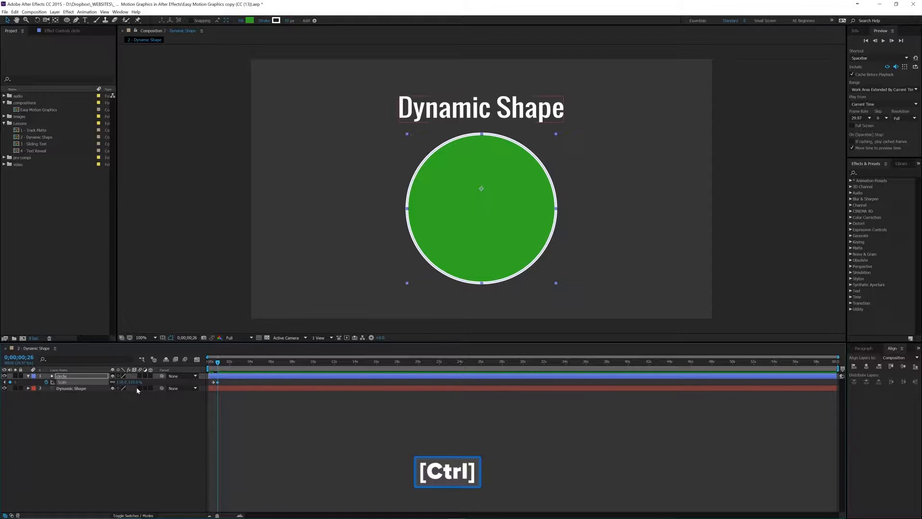
pyautogui.hotkey('ctrl', 'Right')
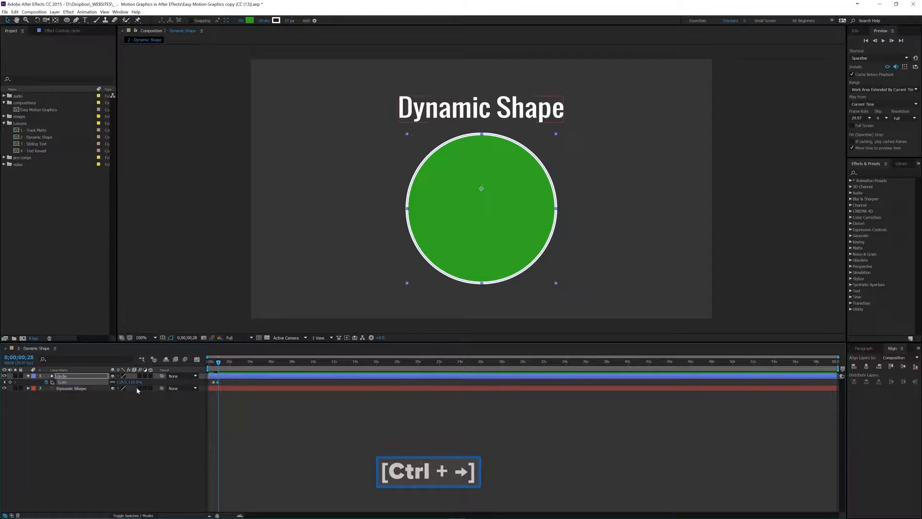
pyautogui.click(123, 381)
pyautogui.write('100')
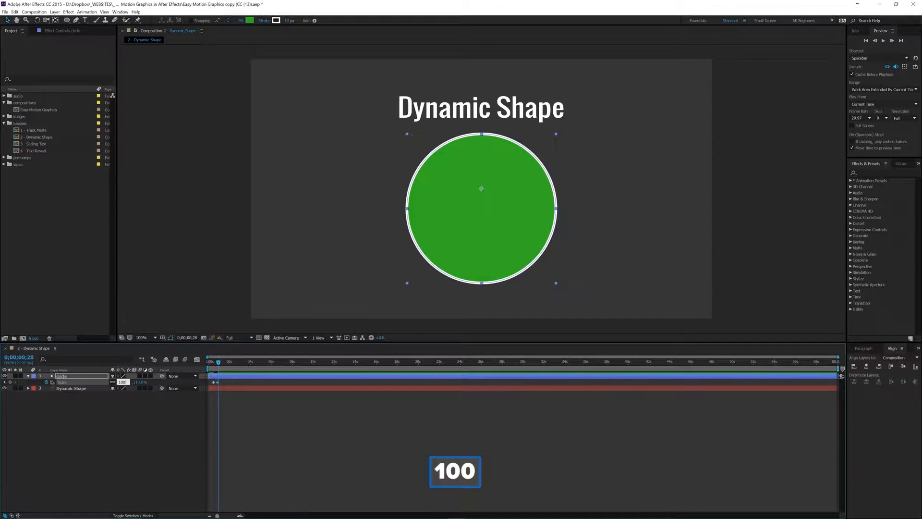
pyautogui.press('Return')
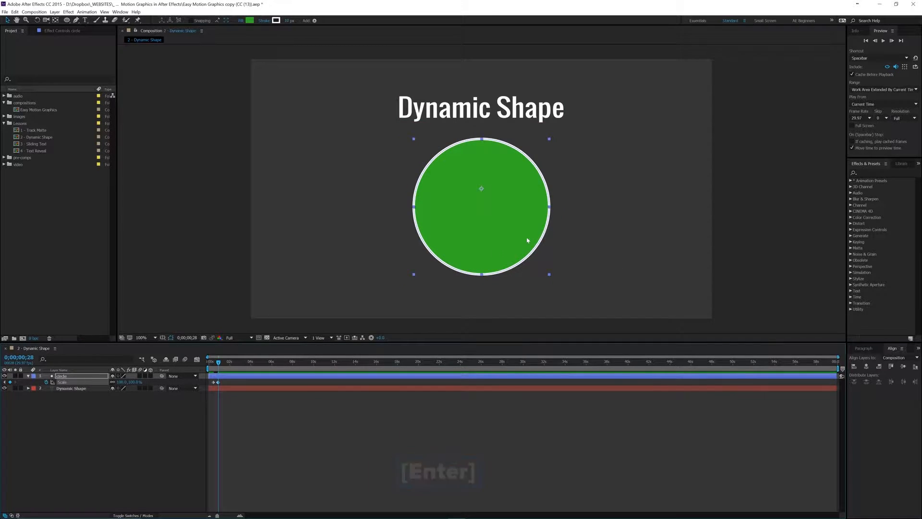
# - Shorten the work area to end just before 2 seconds and preview the circle's scale animation from the start
pyautogui.moveTo(221, 364); pyautogui.dragTo(209, 364)
pyautogui.moveTo(841, 368); pyautogui.dragTo(227, 368)
pyautogui.press('space')
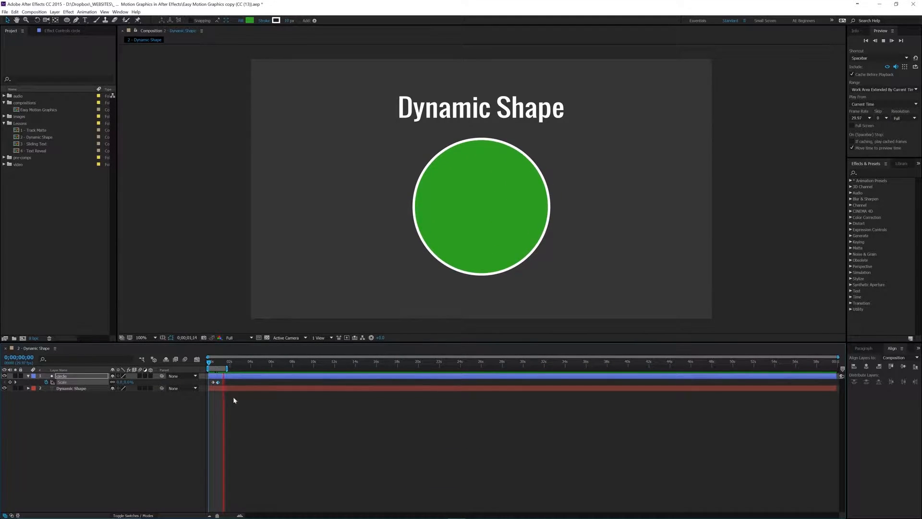
pyautogui.press('space')
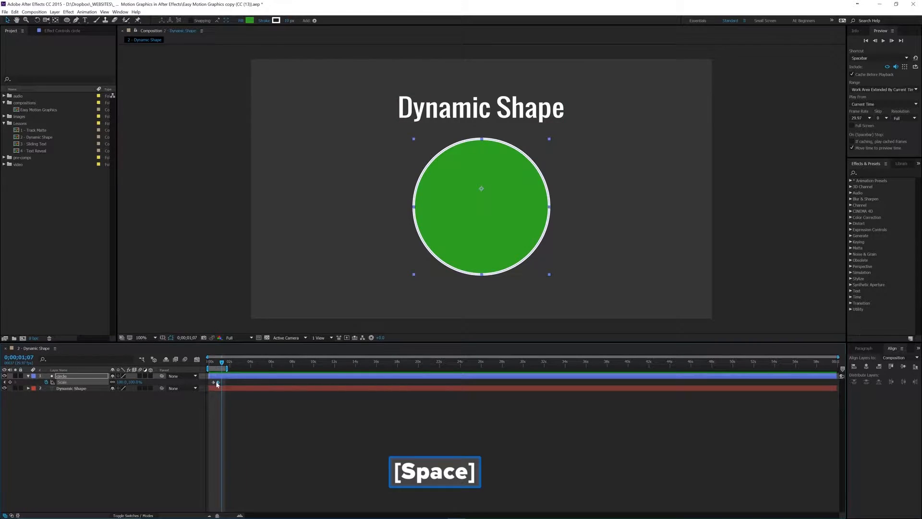
# - Try deleting one of the circle's two later Scale keyframes, preview the animation, and undo the deletion
pyautogui.press('Delete')
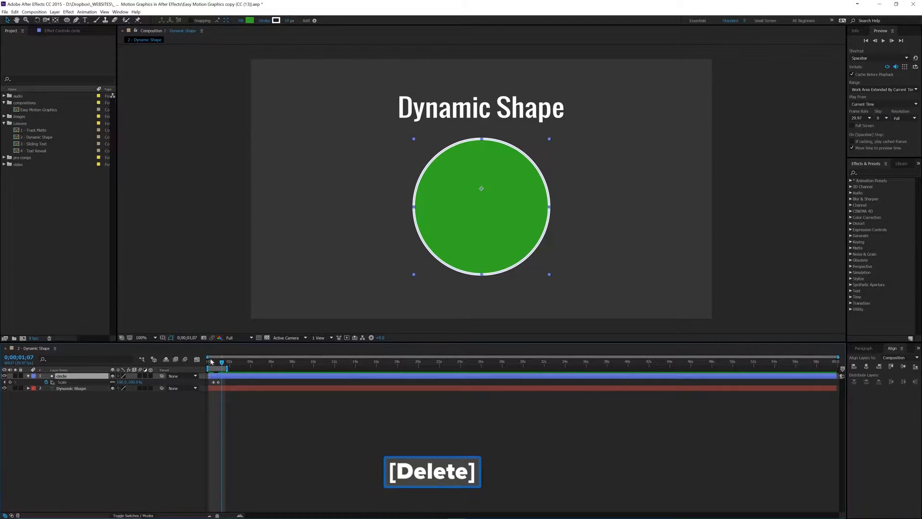
pyautogui.press('space')
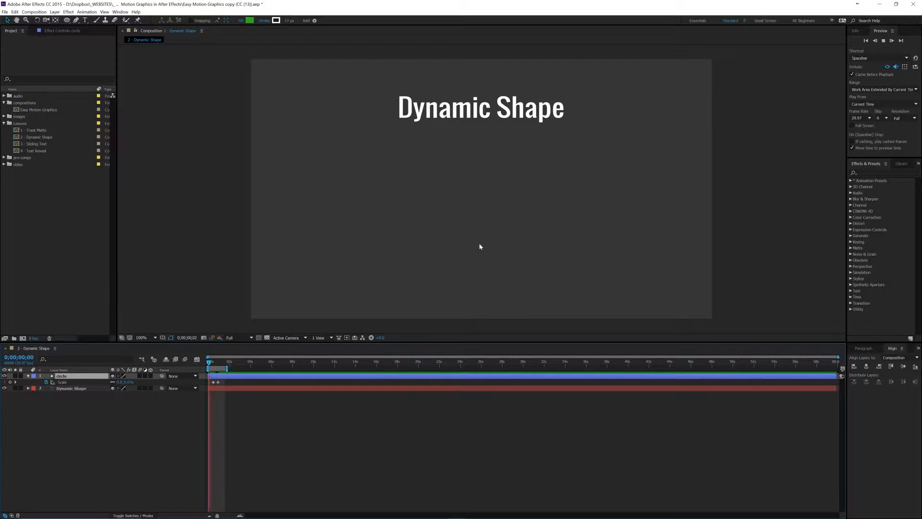
pyautogui.hotkey('ctrl', 'z')
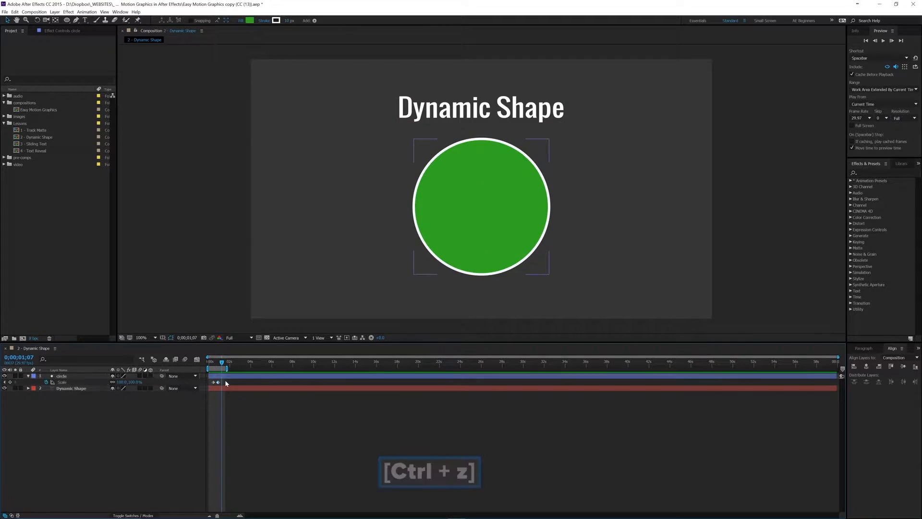
# - Apply Easy Ease to all of the circle's Scale keyframes and preview the animation
pyautogui.moveTo(225, 379); pyautogui.dragTo(210, 386)
pyautogui.press('F9')
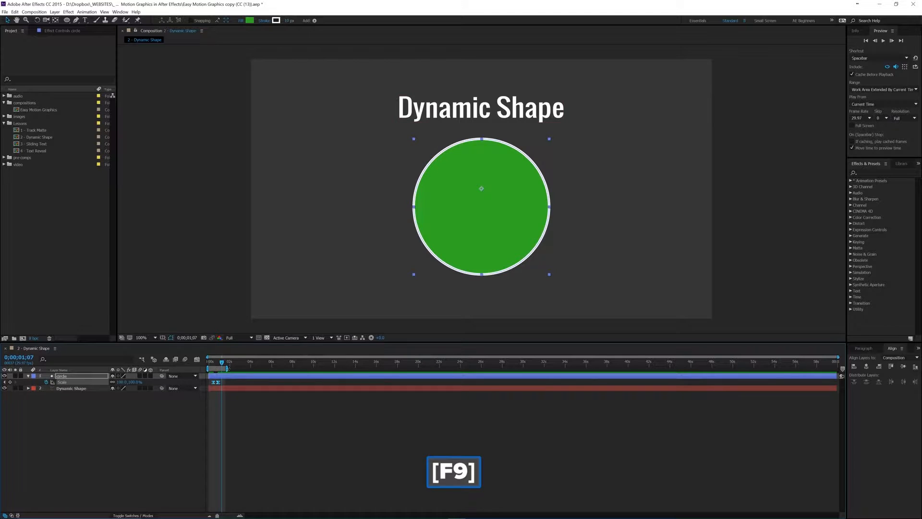
pyautogui.press('space')
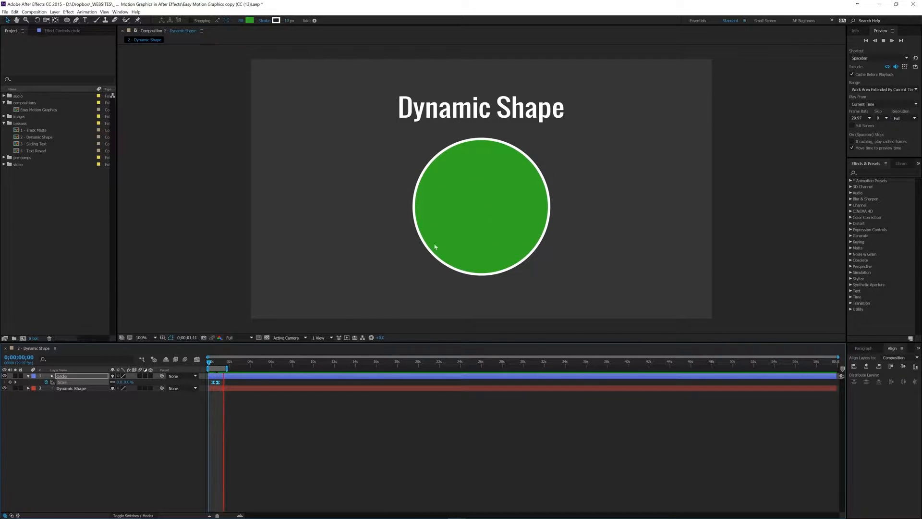
pyautogui.press('space')
# - Enable motion blur for the circle layer and for the composition, and preview the blurred animation
pyautogui.click(140, 375)
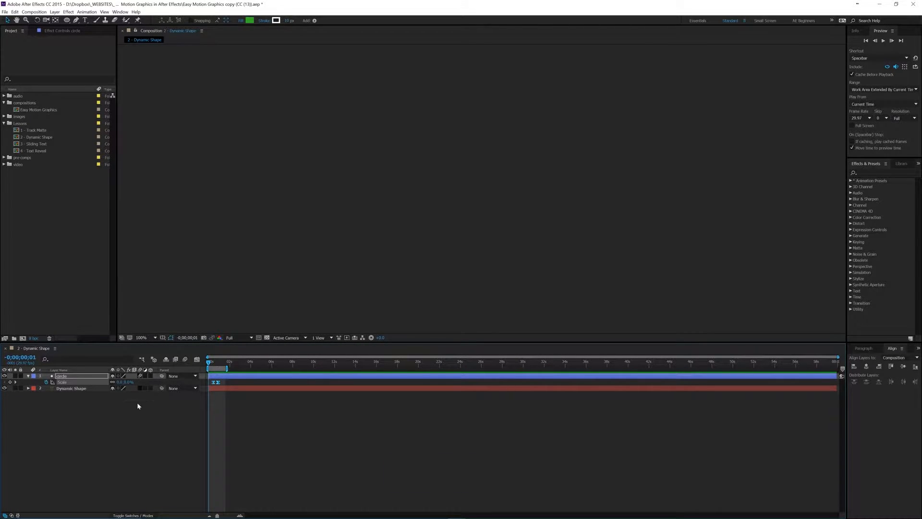
pyautogui.click(185, 360)
pyautogui.press('space')
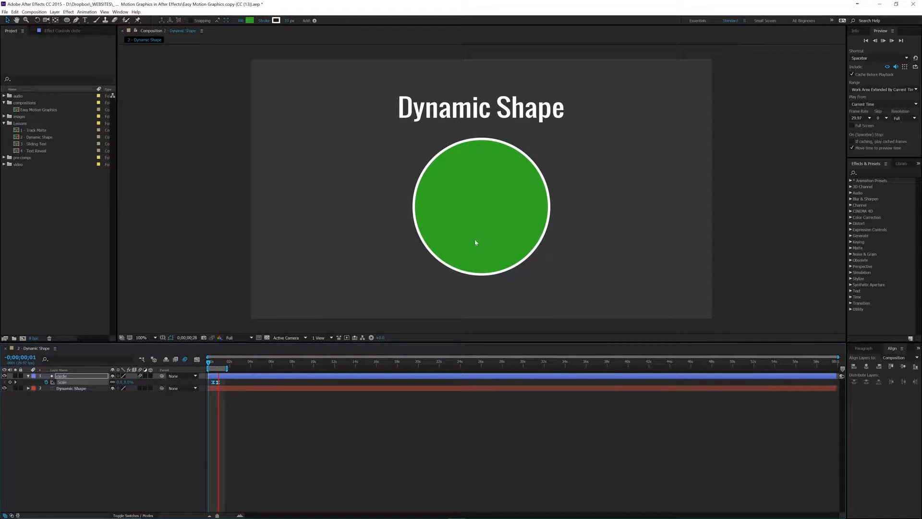
pyautogui.click(242, 413)
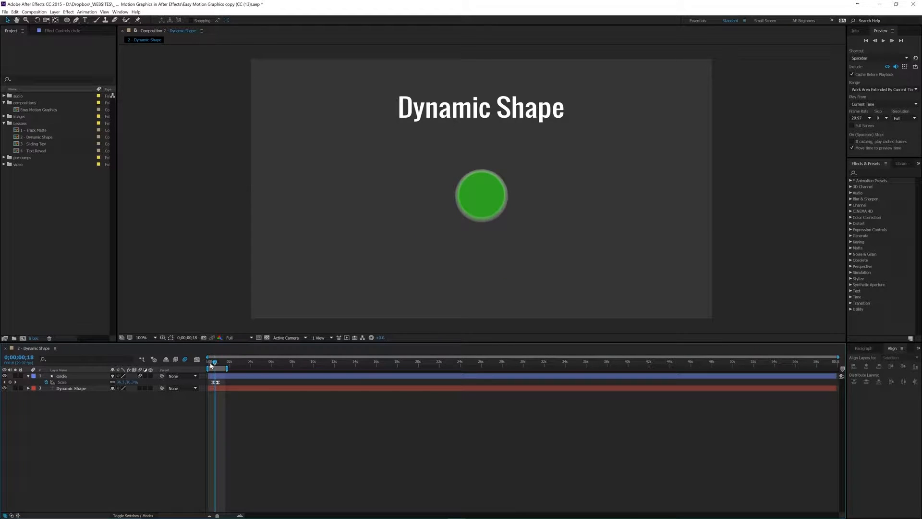
pyautogui.press('space')
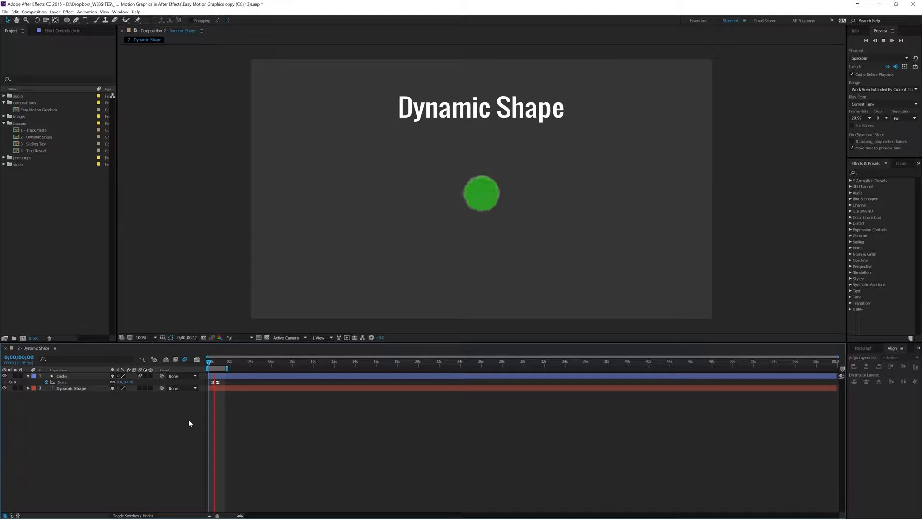
pyautogui.press('space')
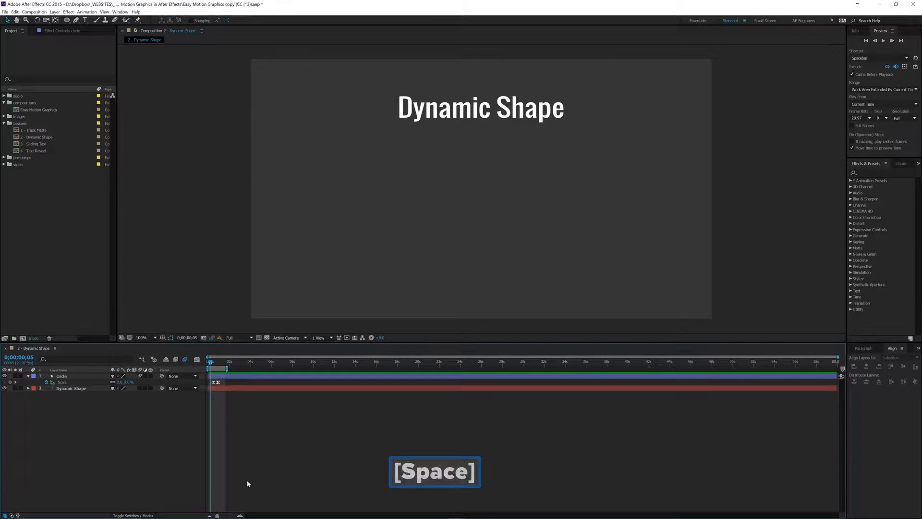
# - Move the circle's last two Scale keyframes a few frames earlier together and preview the faster animation
pyautogui.moveTo(219, 516); pyautogui.dragTo(229, 516)
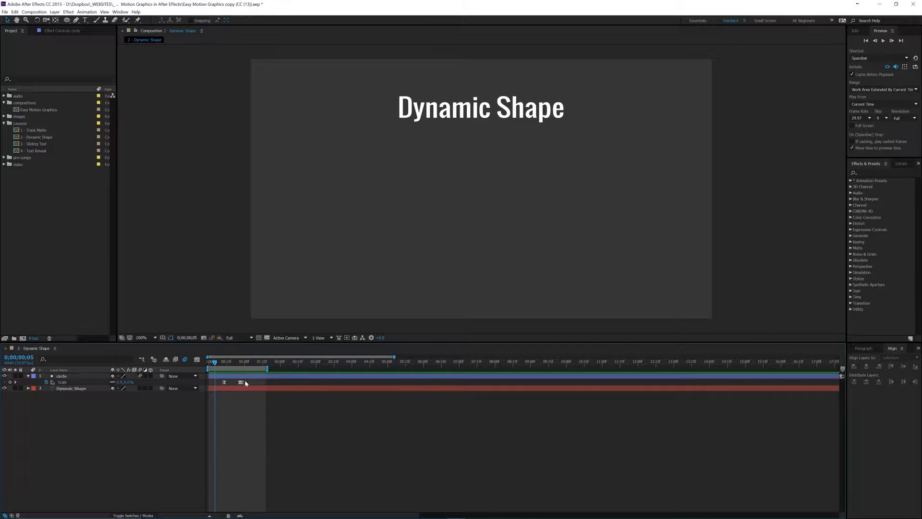
pyautogui.click(240, 382)
pyautogui.moveTo(241, 382); pyautogui.dragTo(235, 382)
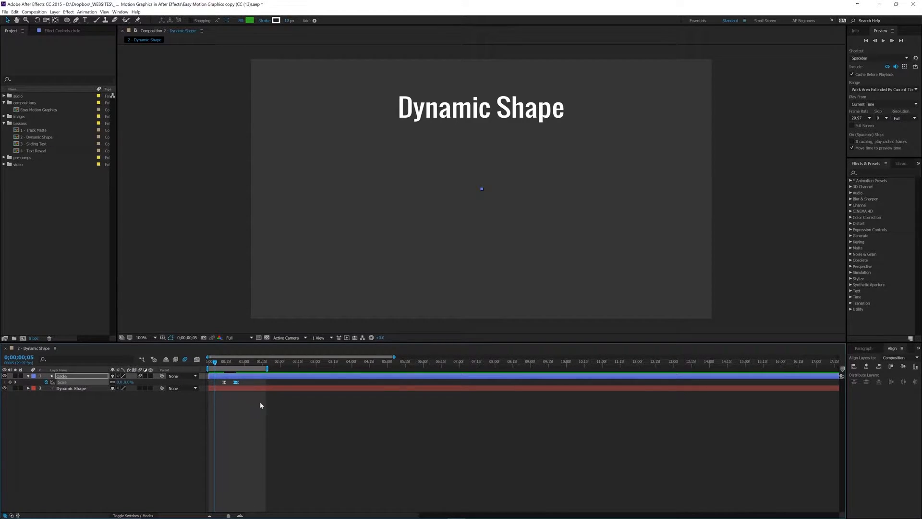
pyautogui.press('space')
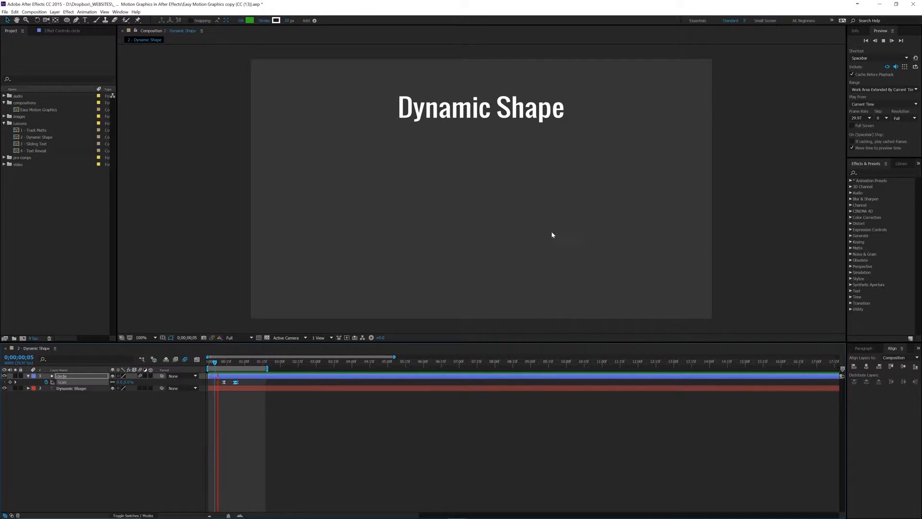
pyautogui.press('space')
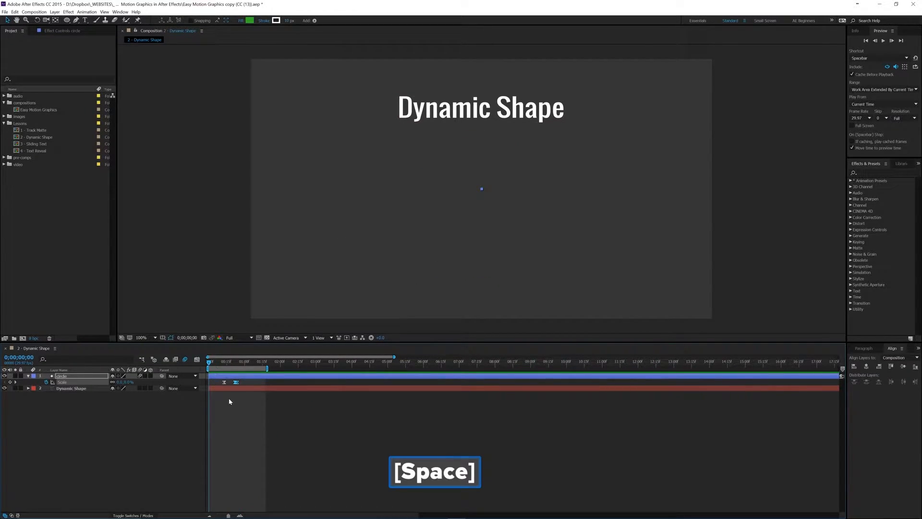
# - Duplicate the circle layer and rename the copy "circle reversed"
pyautogui.click(72, 376)
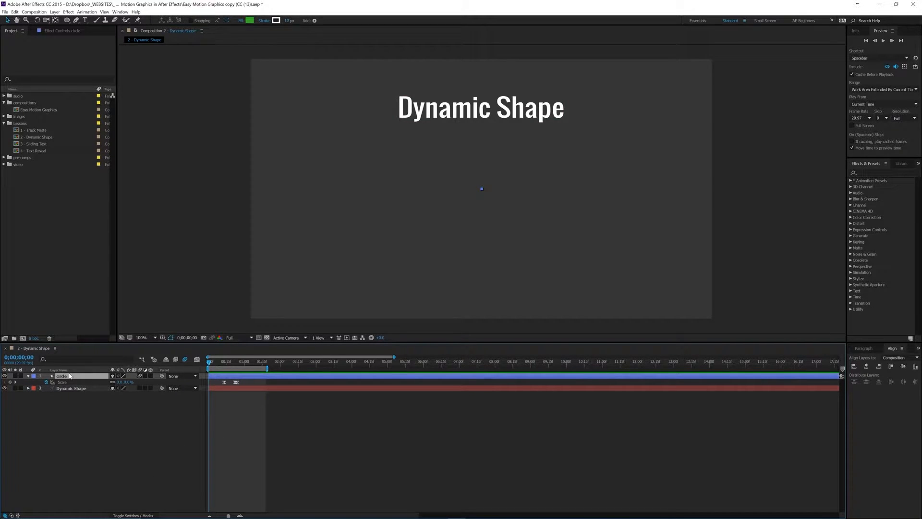
pyautogui.hotkey('ctrl', 'd')
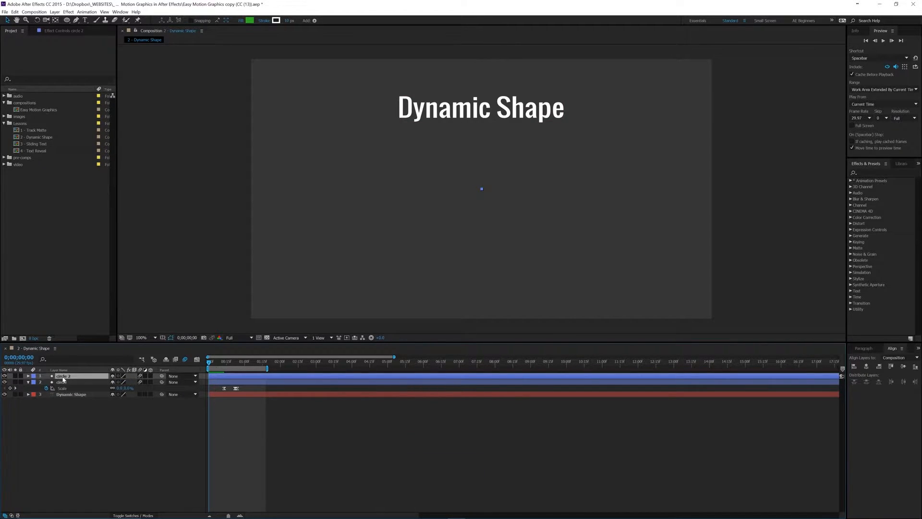
pyautogui.press('Return')
pyautogui.write('circle reversed')
pyautogui.press('Return')
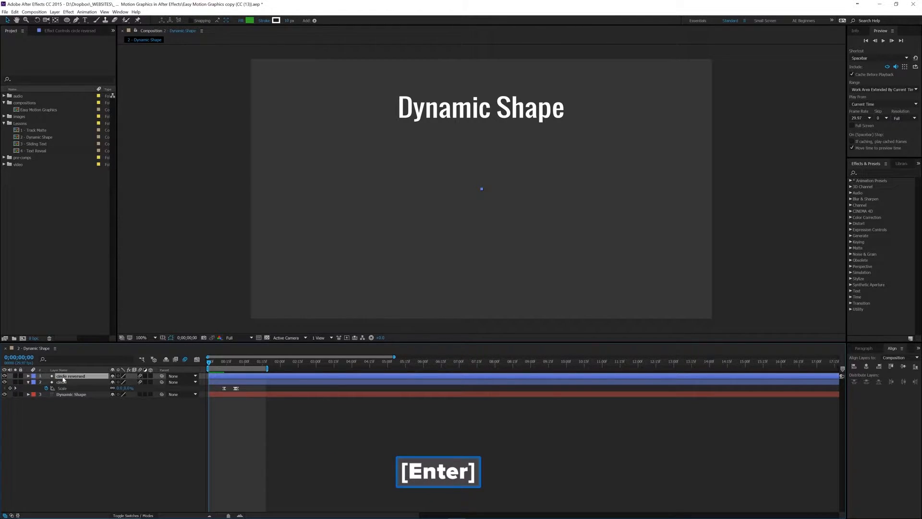
# - Apply Time-Reverse Layer to the "circle reversed" layer
pyautogui.rightClick(79, 378)
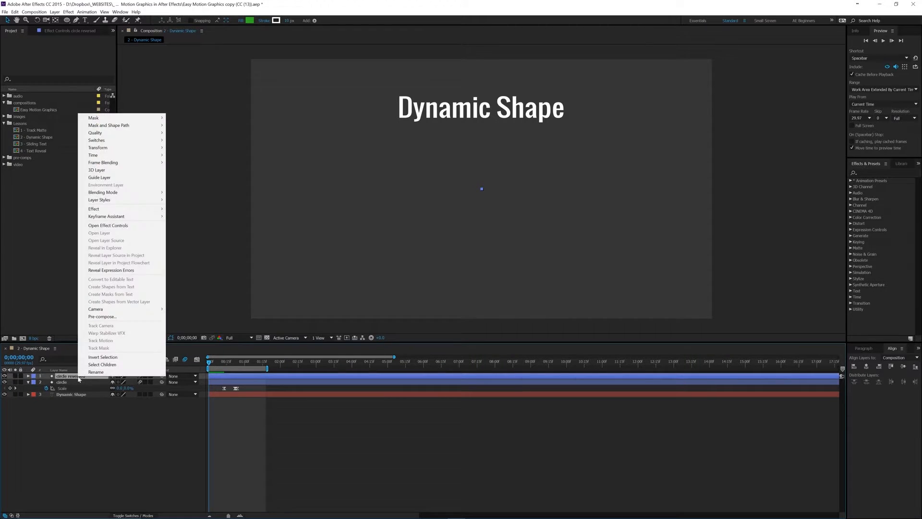
pyautogui.moveTo(149, 155)
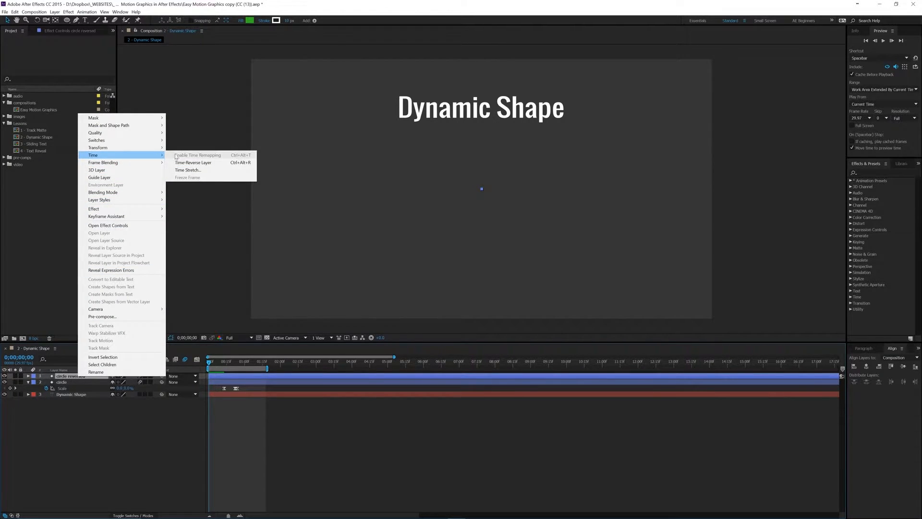
pyautogui.click(189, 162)
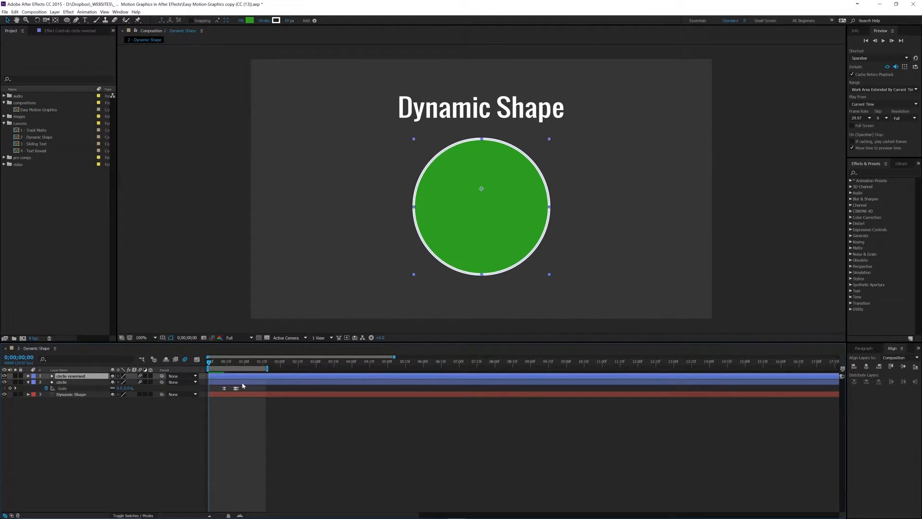
# - Shift the "circle reversed" layer to start at about 1;18 and preview with the work area extended to about 4 seconds
pyautogui.moveTo(234, 377); pyautogui.dragTo(237, 377)
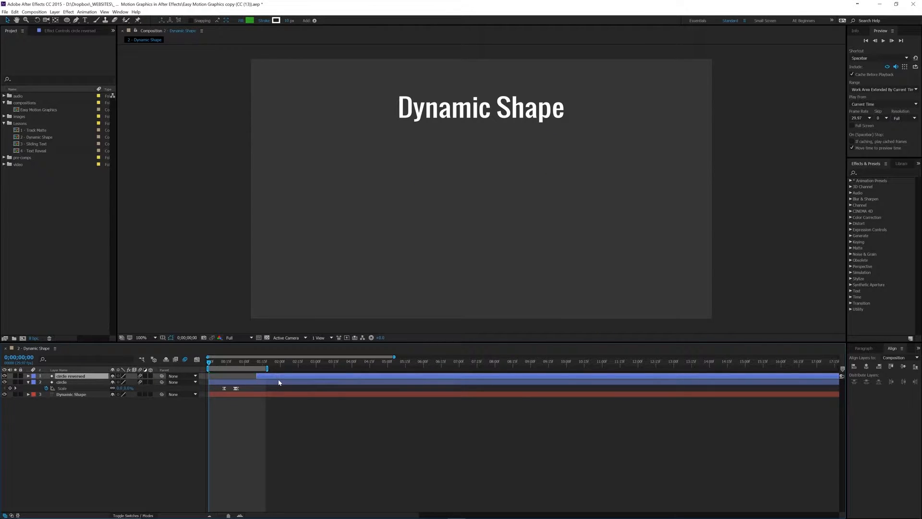
pyautogui.press('space')
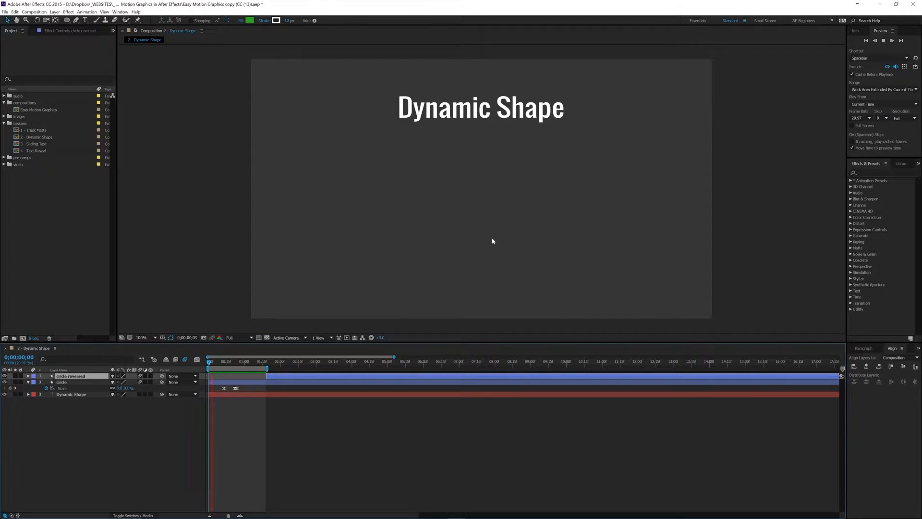
pyautogui.press('space')
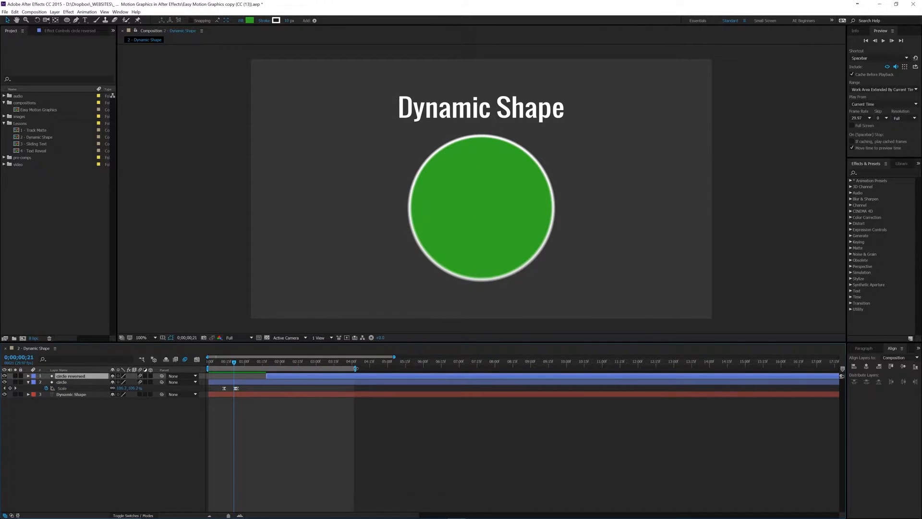
pyautogui.press('space')
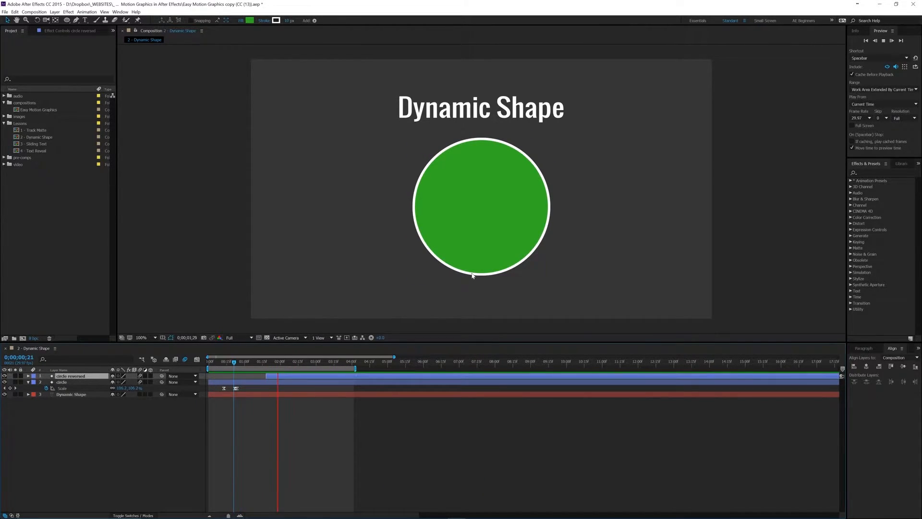
pyautogui.press('space')
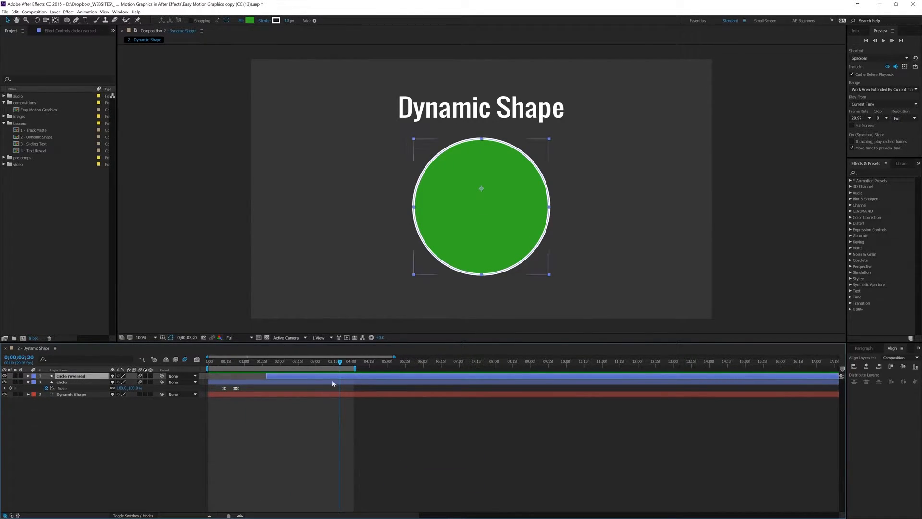
# - Extend the work area to about 22 seconds and fit the full composition length in the timeline
pyautogui.moveTo(357, 369); pyautogui.dragTo(843, 369)
pyautogui.moveTo(439, 357); pyautogui.dragTo(868, 351)
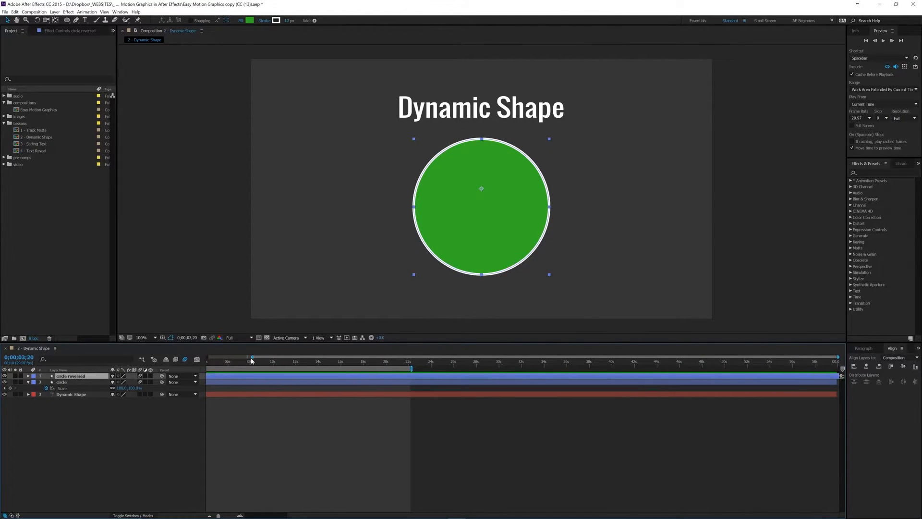
pyautogui.moveTo(208, 358); pyautogui.dragTo(206, 359)
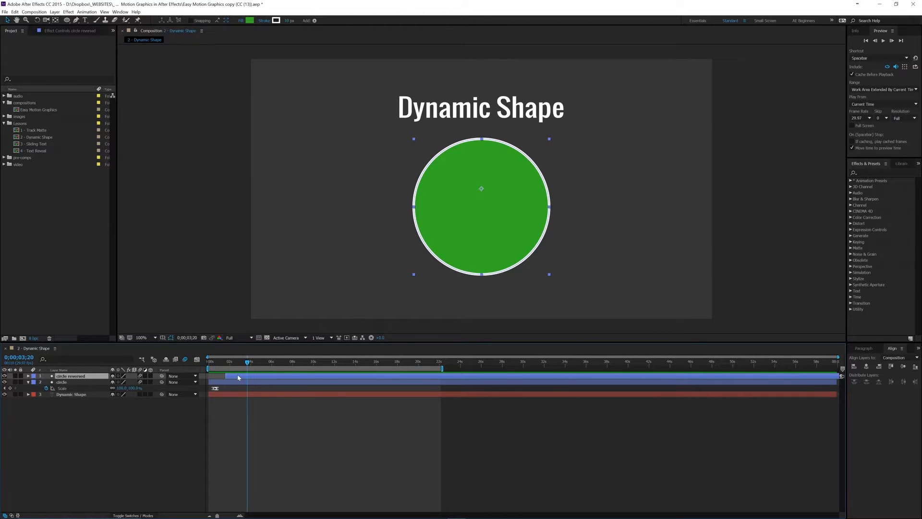
# - Reveal the "circle reversed" layer's Scale keyframes and slide the layer earlier so that it ends at about 2 seconds
pyautogui.press('u')
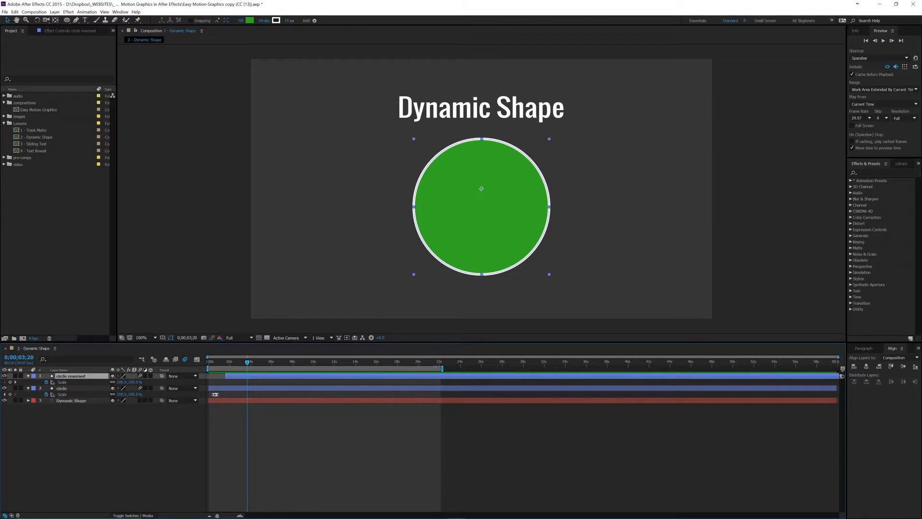
pyautogui.moveTo(442, 368); pyautogui.dragTo(838, 368)
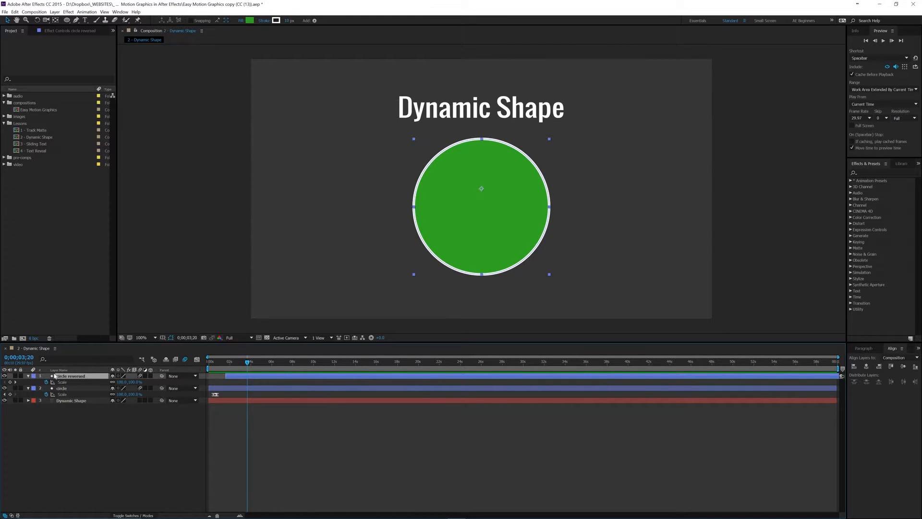
pyautogui.moveTo(255, 377); pyautogui.dragTo(152, 382)
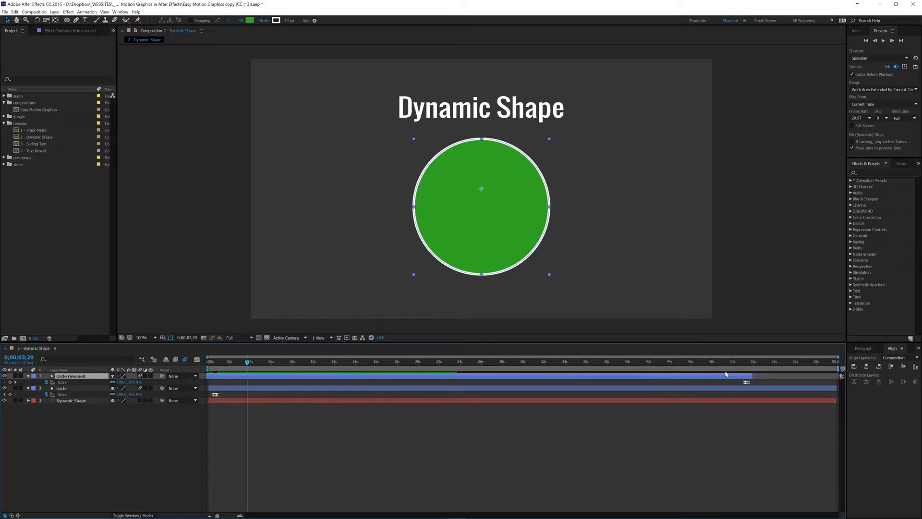
pyautogui.moveTo(732, 379); pyautogui.dragTo(208, 375)
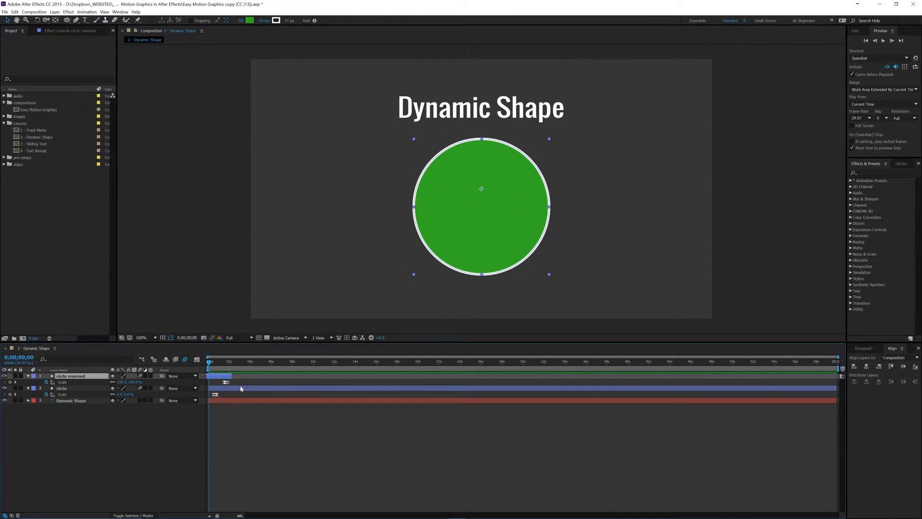
# - At 0;00;01;02, trim the end of the "circle" layer and the start of the "circle reversed" layer
pyautogui.click(210, 388)
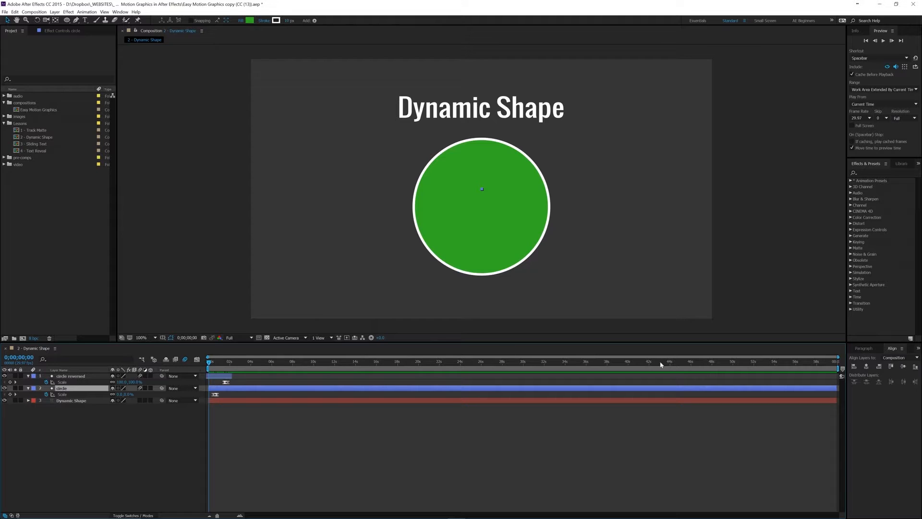
pyautogui.moveTo(838, 369); pyautogui.dragTo(219, 363)
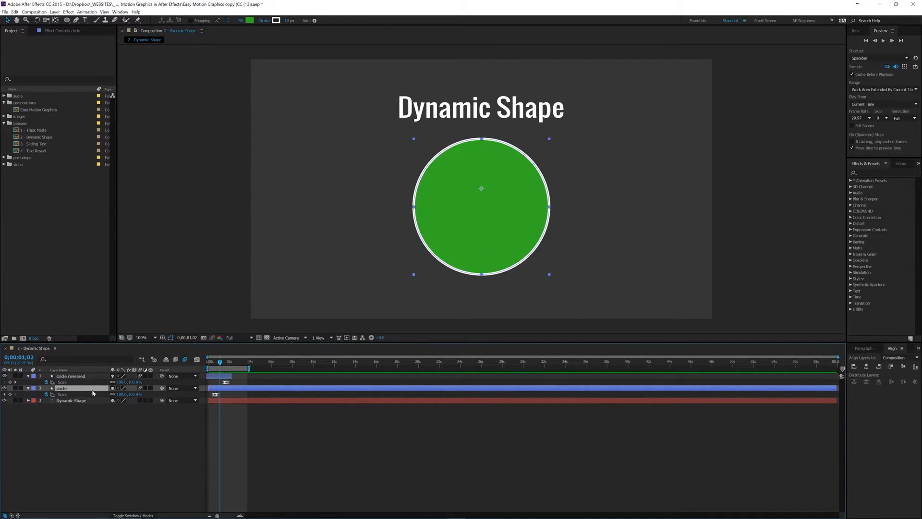
pyautogui.hotkey('alt', ']')
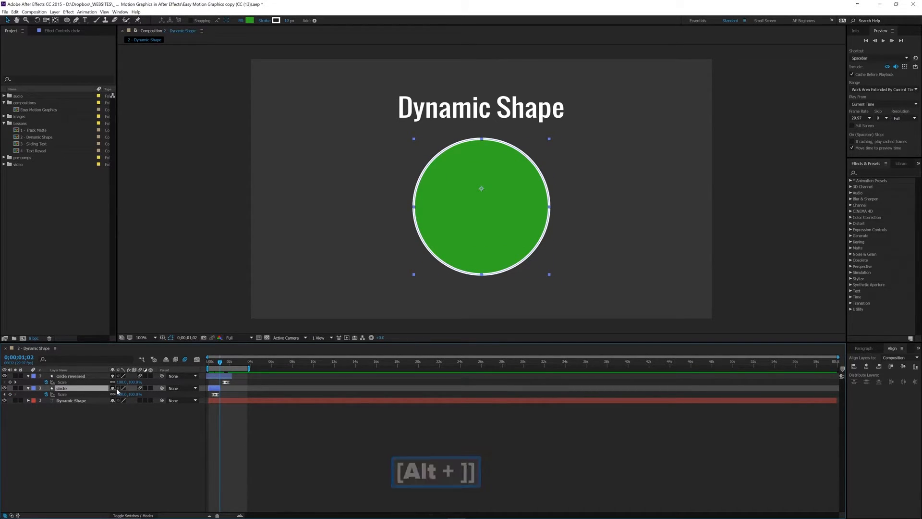
pyautogui.click(226, 378)
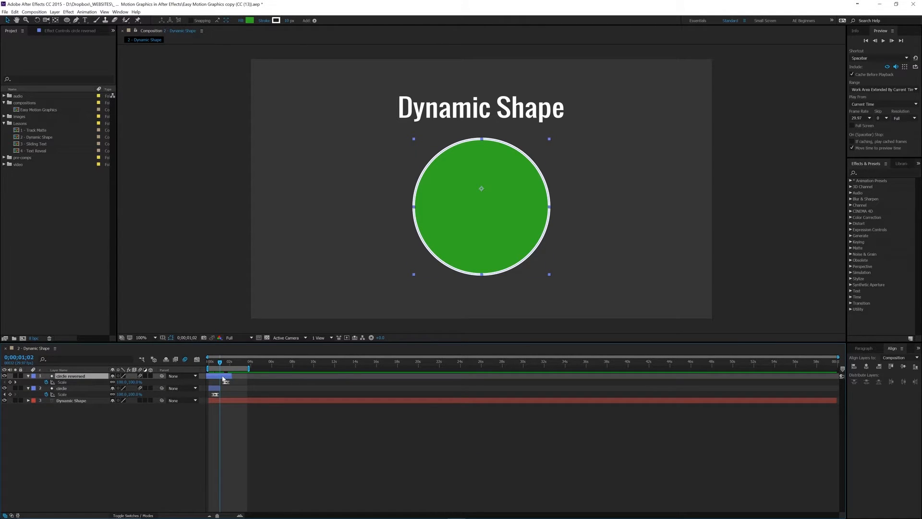
pyautogui.hotkey('alt', '[')
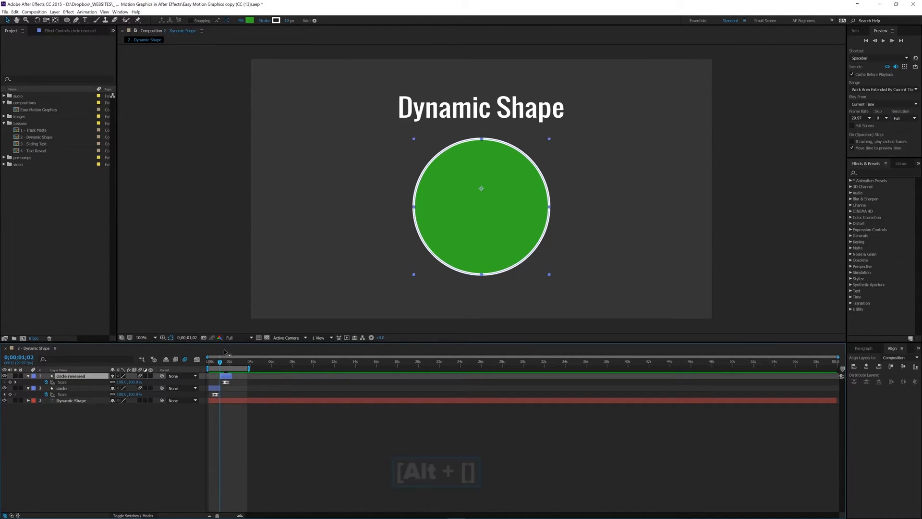
# - Shorten the work area to end with the "circle reversed" layer at about 2 seconds and preview the animation
pyautogui.moveTo(222, 363)
pyautogui.mouseDown()
pyautogui.moveTo(231, 364)
pyautogui.moveTo(209, 364)
pyautogui.moveTo(235, 370)
pyautogui.mouseUp()
pyautogui.press('space')
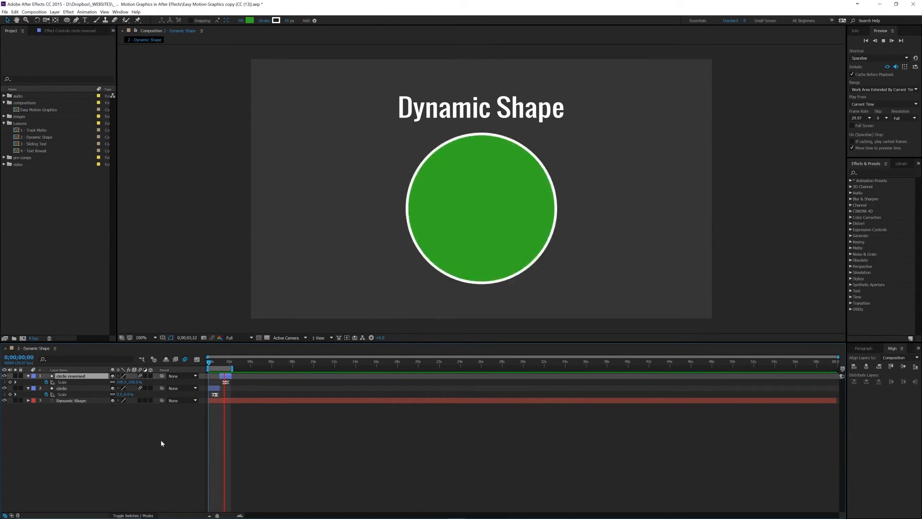
pyautogui.press('space')
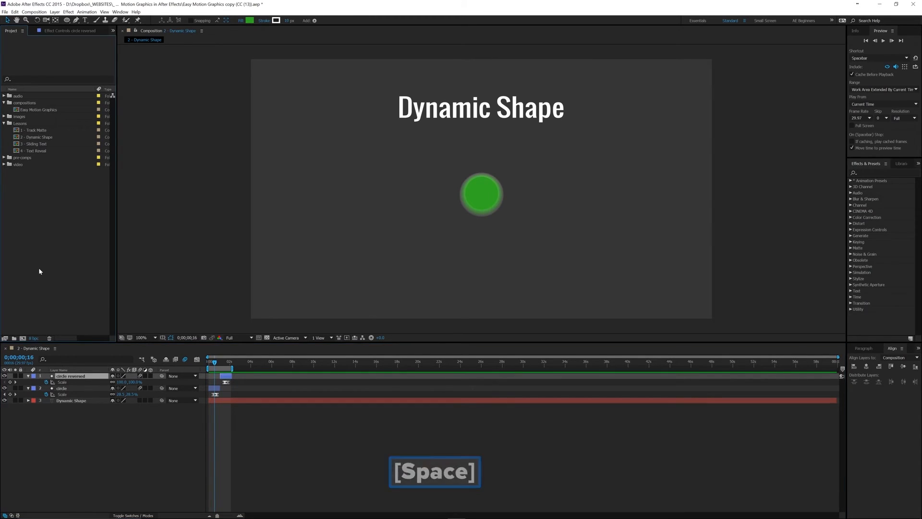